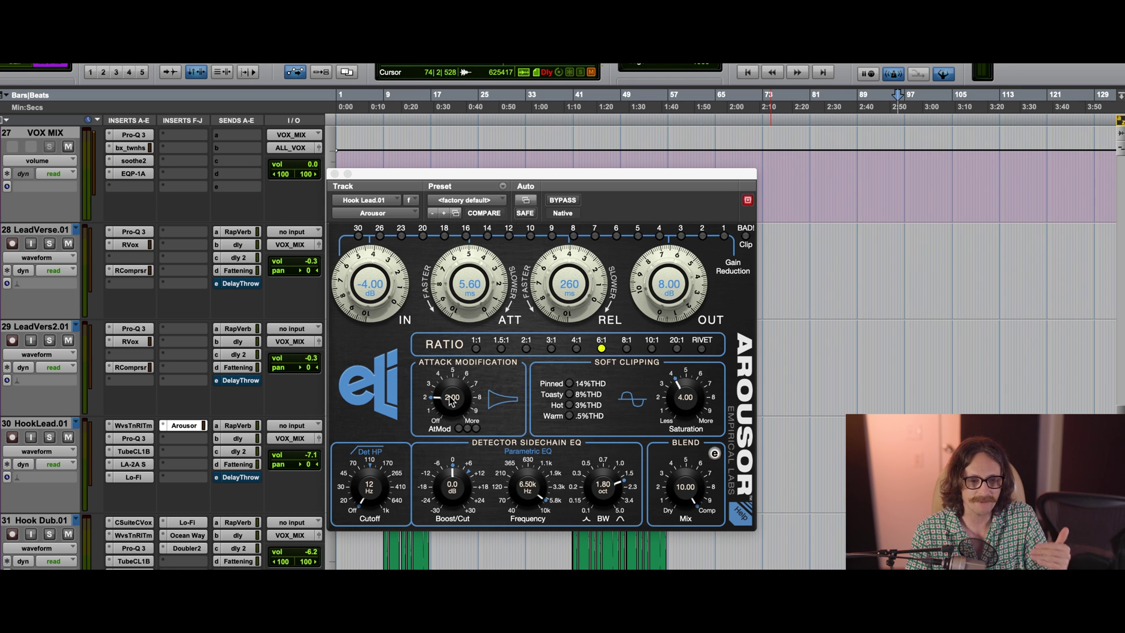
Step: Set Arousor's attack modification to 5.16 and its soft-clipping saturation to 5.36 on the Hook Lead track
{"action": "left_click_drag", "start_coordinate": [451, 398], "coordinate": [460, 302]}
{"action": "left_click_drag", "start_coordinate": [434, 344], "coordinate": [470, 371]}
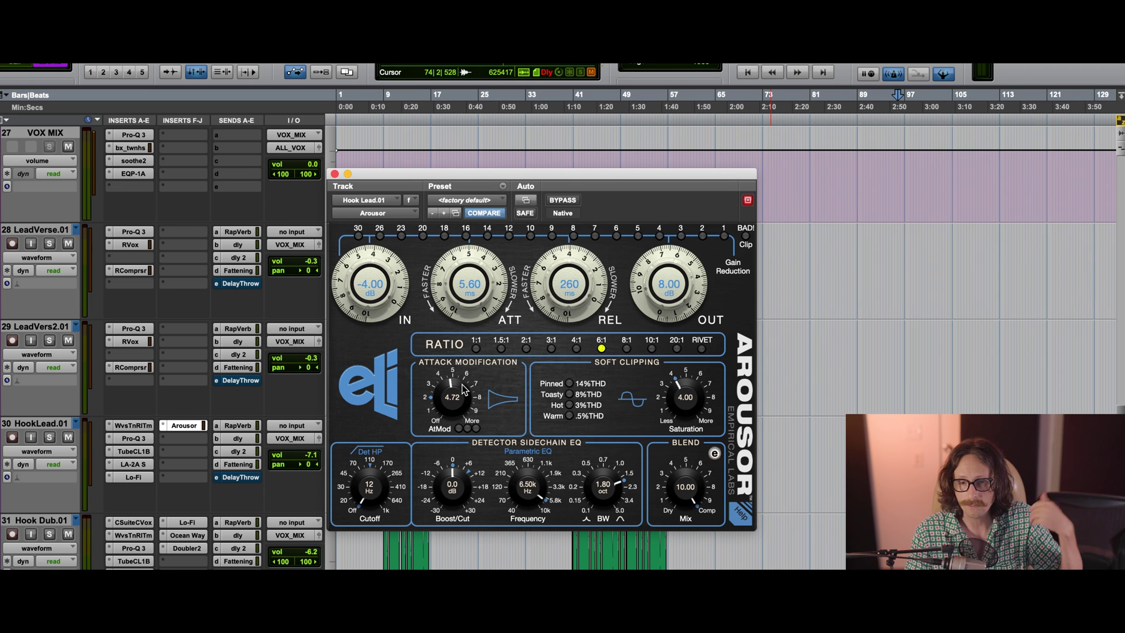
{"action": "left_click_drag", "start_coordinate": [463, 388], "coordinate": [465, 379]}
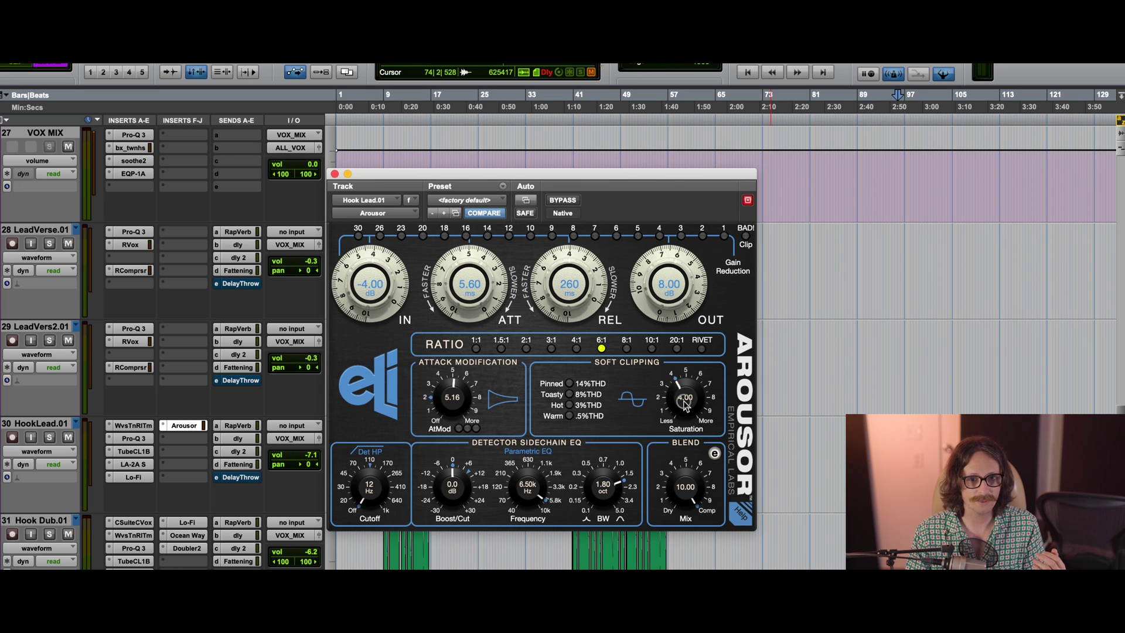
{"action": "left_click_drag", "start_coordinate": [685, 403], "coordinate": [682, 366]}
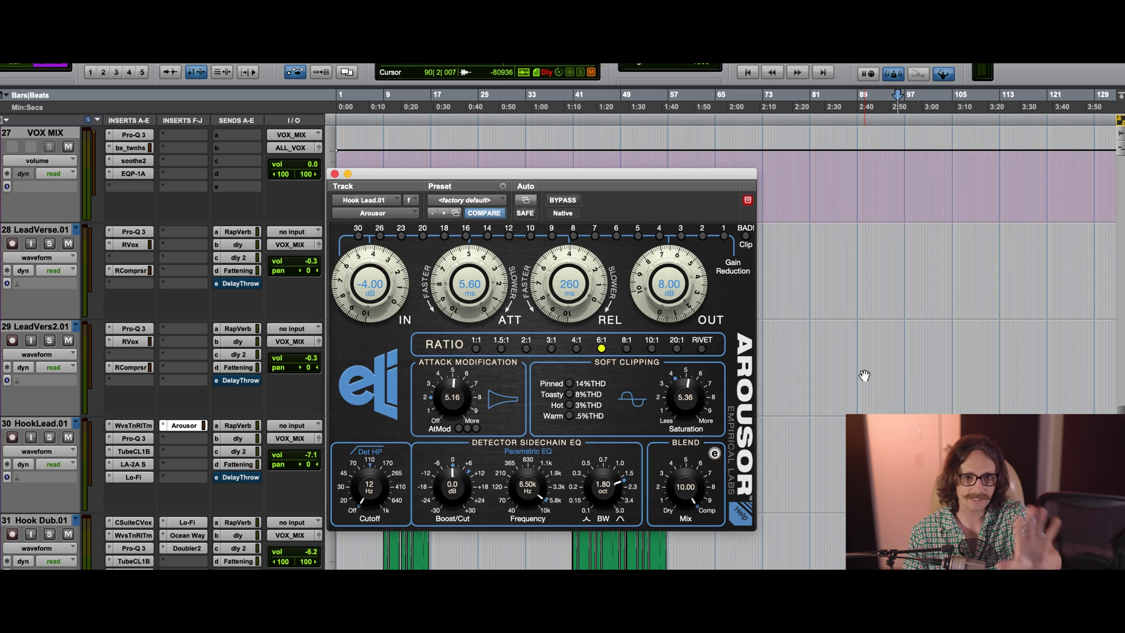
Step: Set the ratio to Rivet and try the detector high-pass cutoff at 265 Hz before returning it to 12 Hz
{"action": "left_click", "coordinate": [701, 349]}
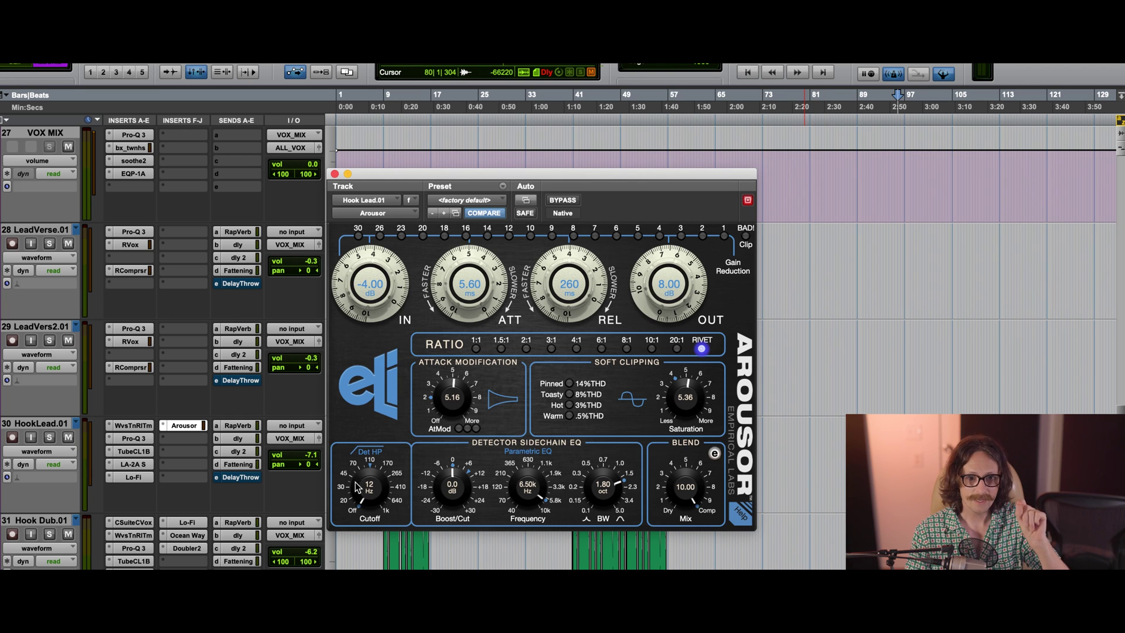
{"action": "left_click_drag", "start_coordinate": [382, 482], "coordinate": [374, 347]}
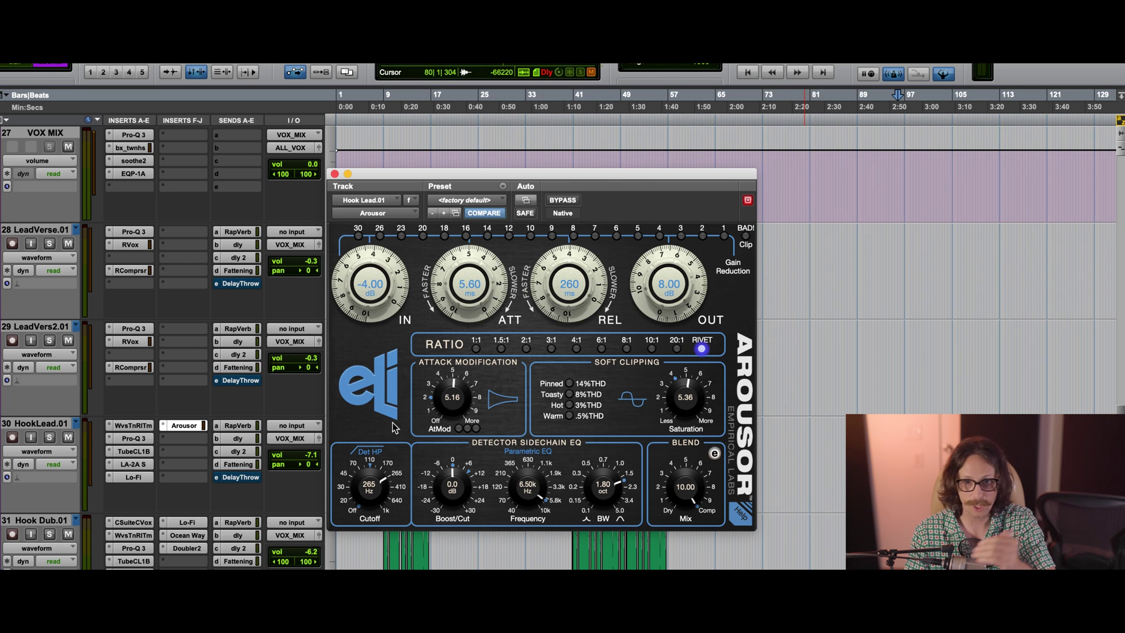
{"action": "left_click_drag", "start_coordinate": [376, 457], "coordinate": [359, 556]}
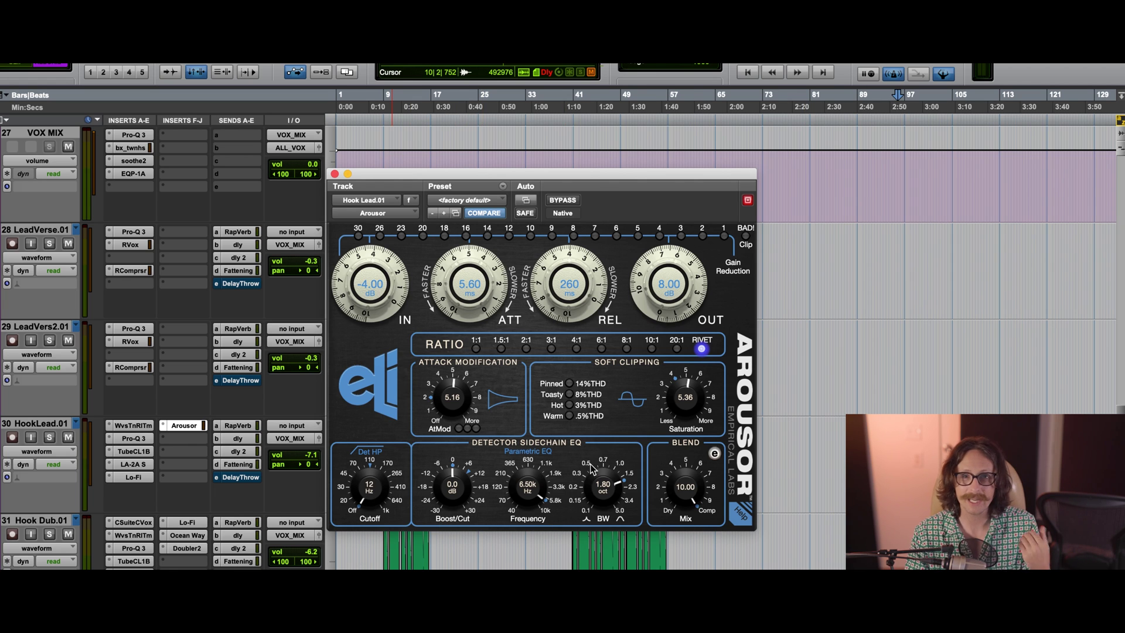
Step: Try Arousor's blend mix at 0.00 and about 5.04 with the dry level trim down to -4.3 dB, and restore the mix to 10.00
{"action": "left_click_drag", "start_coordinate": [690, 483], "coordinate": [690, 515]}
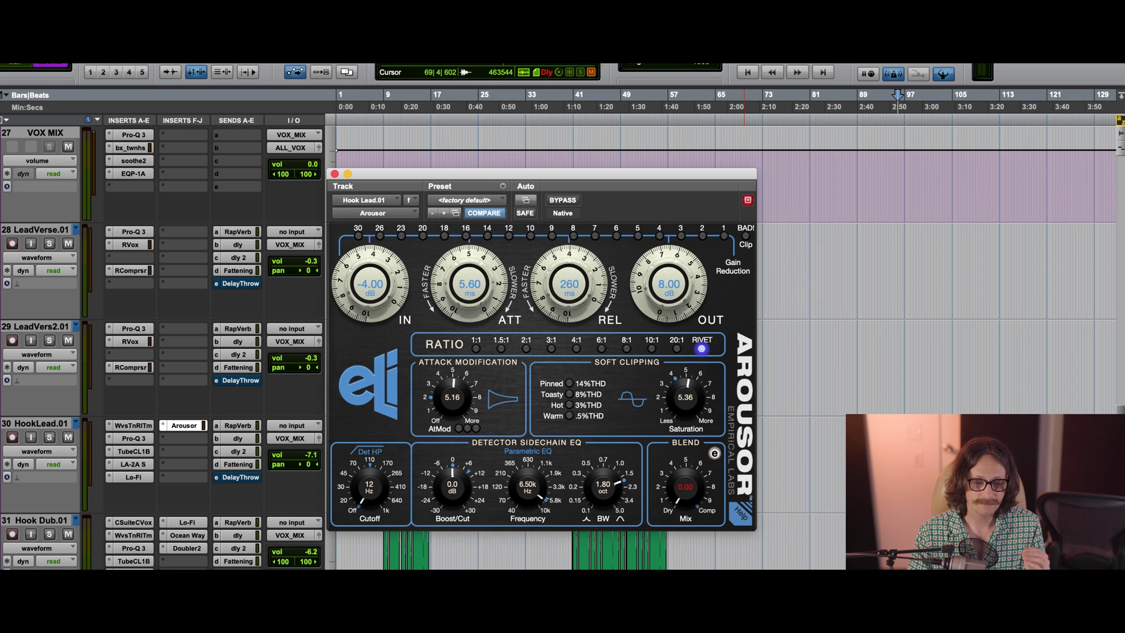
{"action": "left_click", "coordinate": [715, 454]}
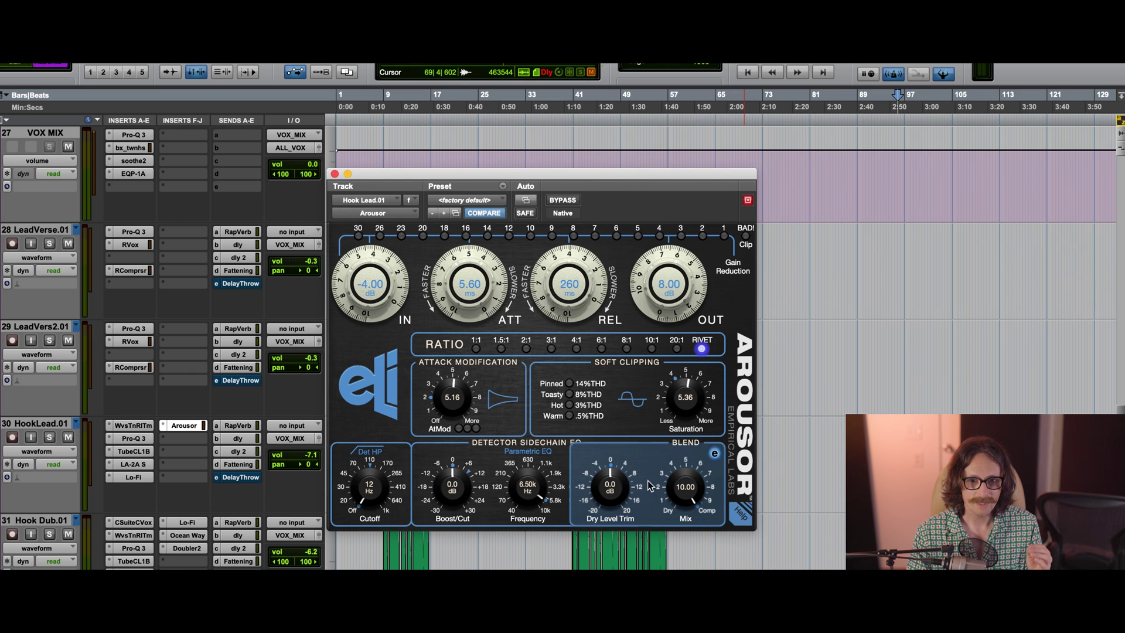
{"action": "left_click_drag", "start_coordinate": [686, 495], "coordinate": [655, 555]}
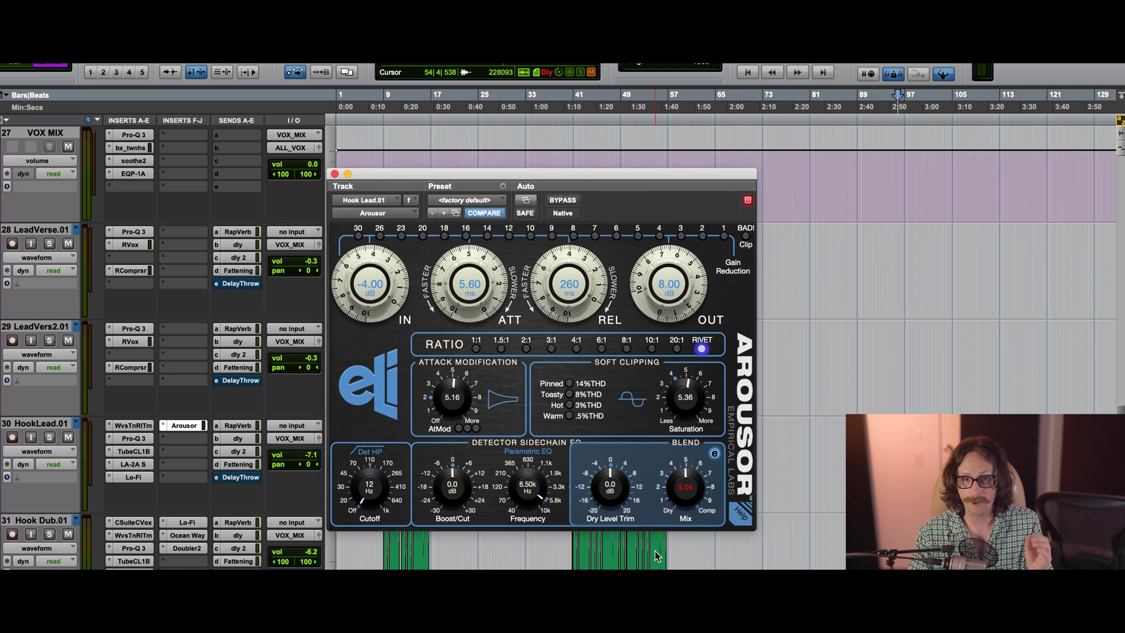
{"action": "left_click_drag", "start_coordinate": [607, 497], "coordinate": [606, 508]}
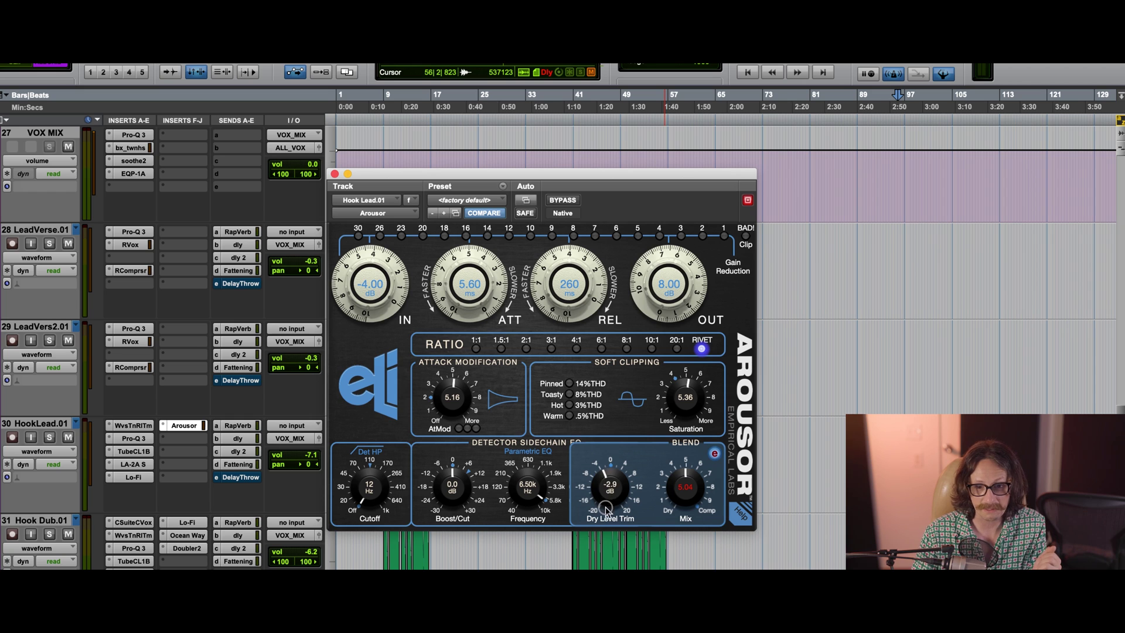
{"action": "left_click", "coordinate": [606, 504], "text": "alt"}
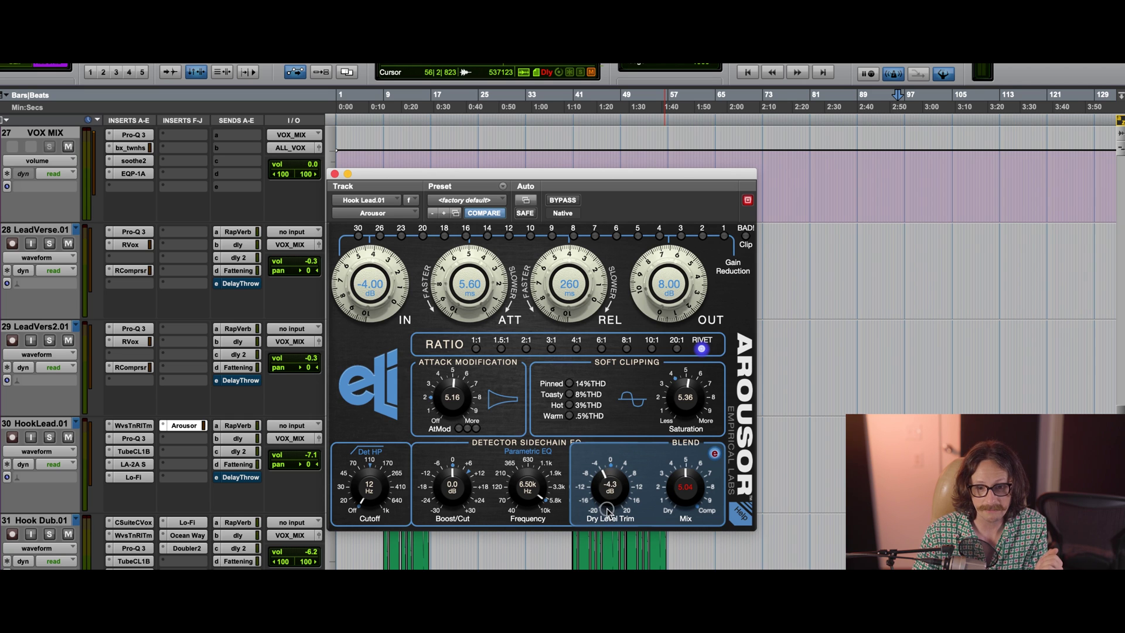
{"action": "left_click", "coordinate": [715, 453]}
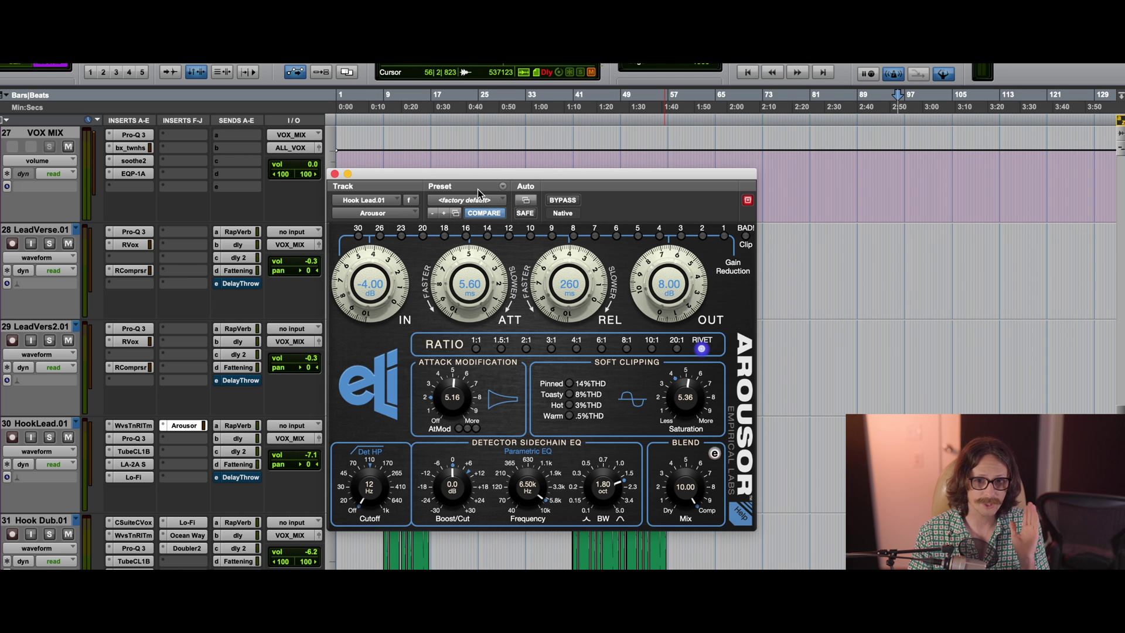
Step: Move the Arousor window off the clips, select the first Hook Lead clip and bypass Arousor
{"action": "left_click_drag", "start_coordinate": [465, 177], "coordinate": [681, 261]}
{"action": "left_click", "coordinate": [387, 466]}
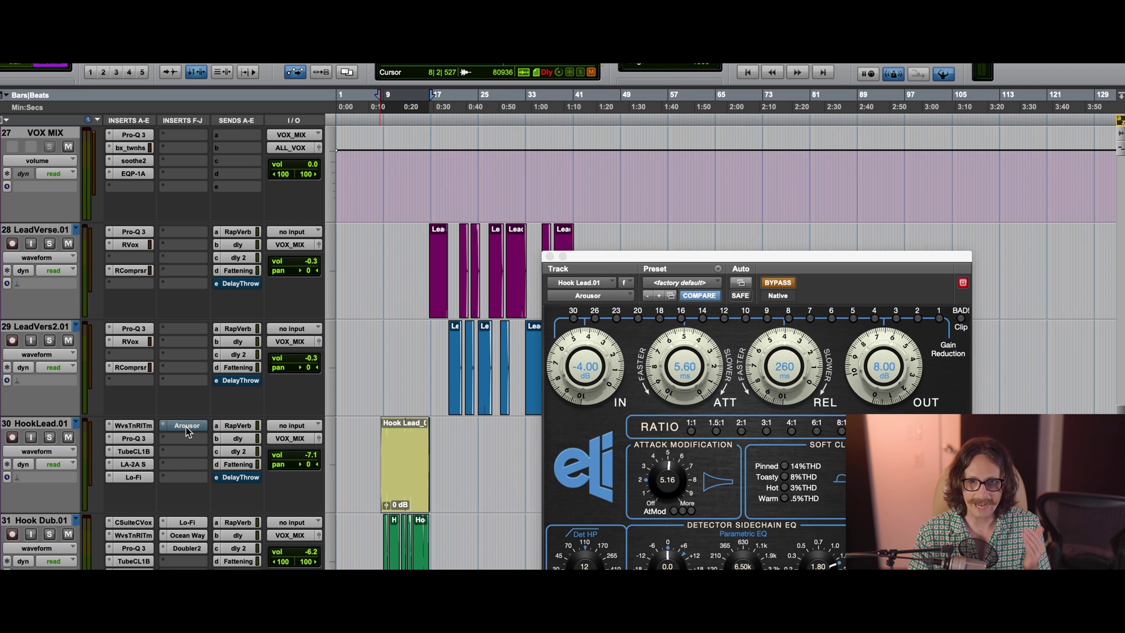
Step: Review the LA-2A and Tube-Tech CL 1B settings on HookLead.01, close the plugin window and play the selected hook with Arousor bypassed
{"action": "left_click", "coordinate": [134, 464]}
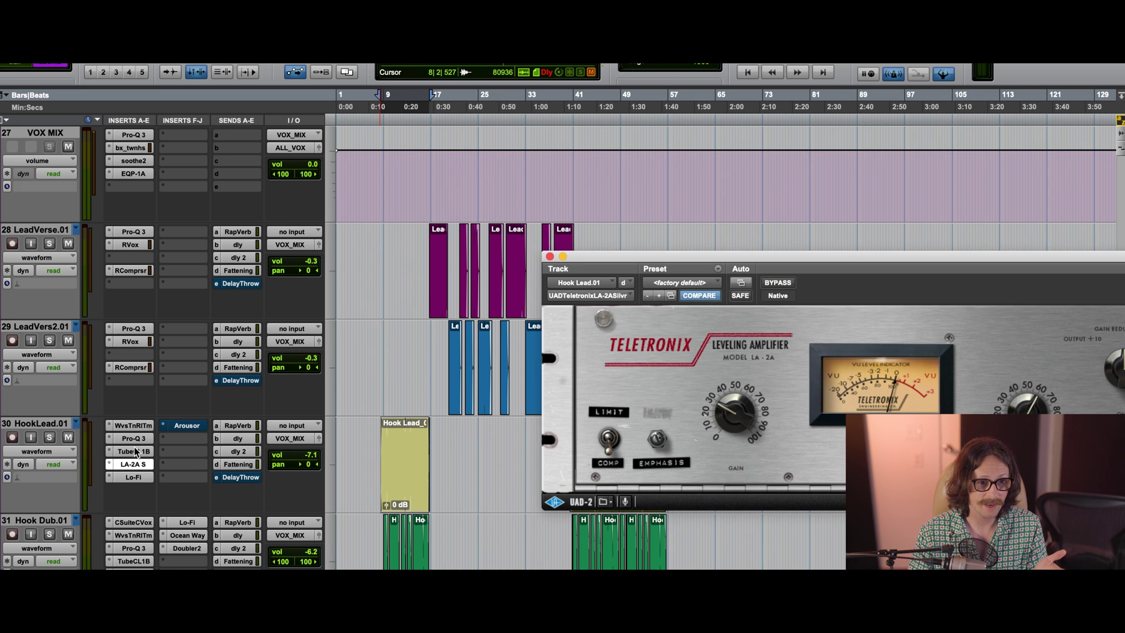
{"action": "left_click", "coordinate": [134, 451]}
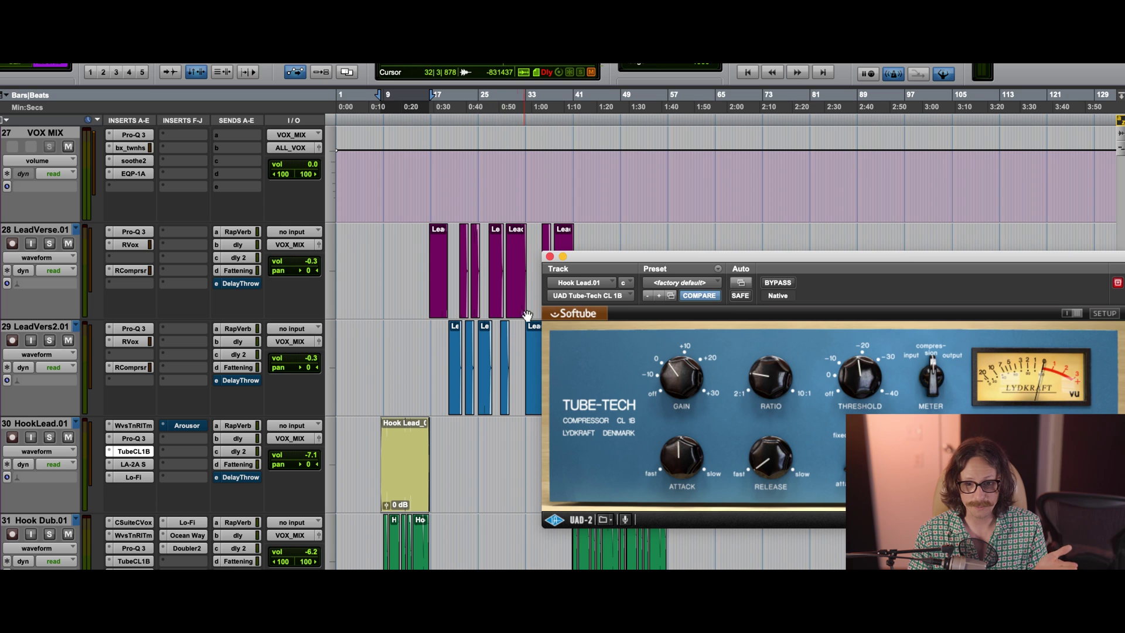
{"action": "left_click", "coordinate": [550, 256]}
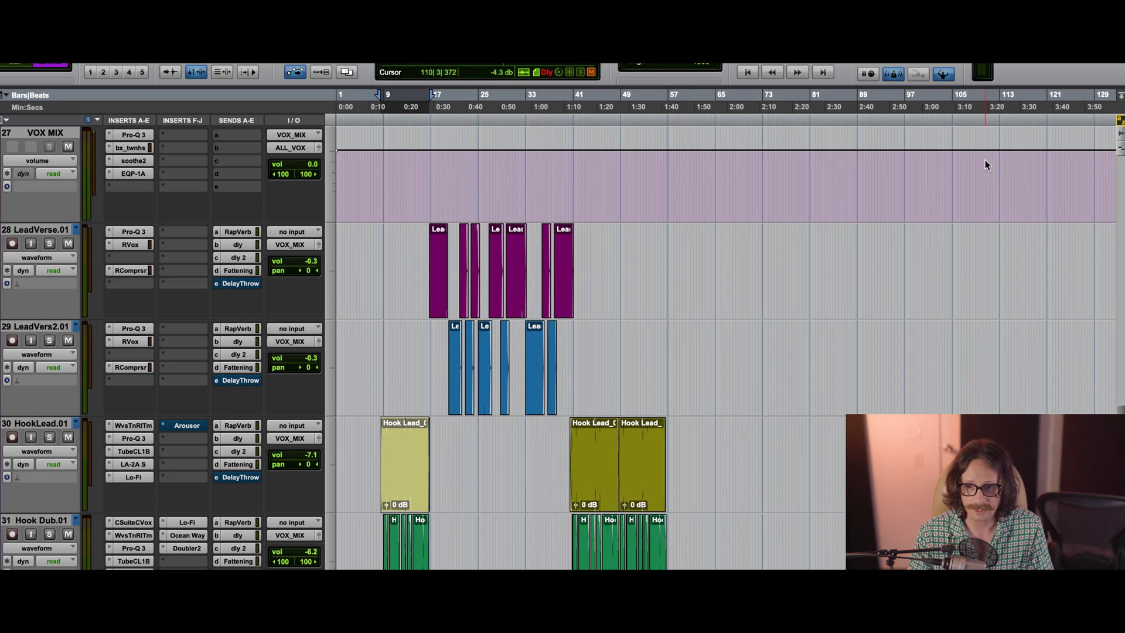
{"action": "key", "text": "space"}
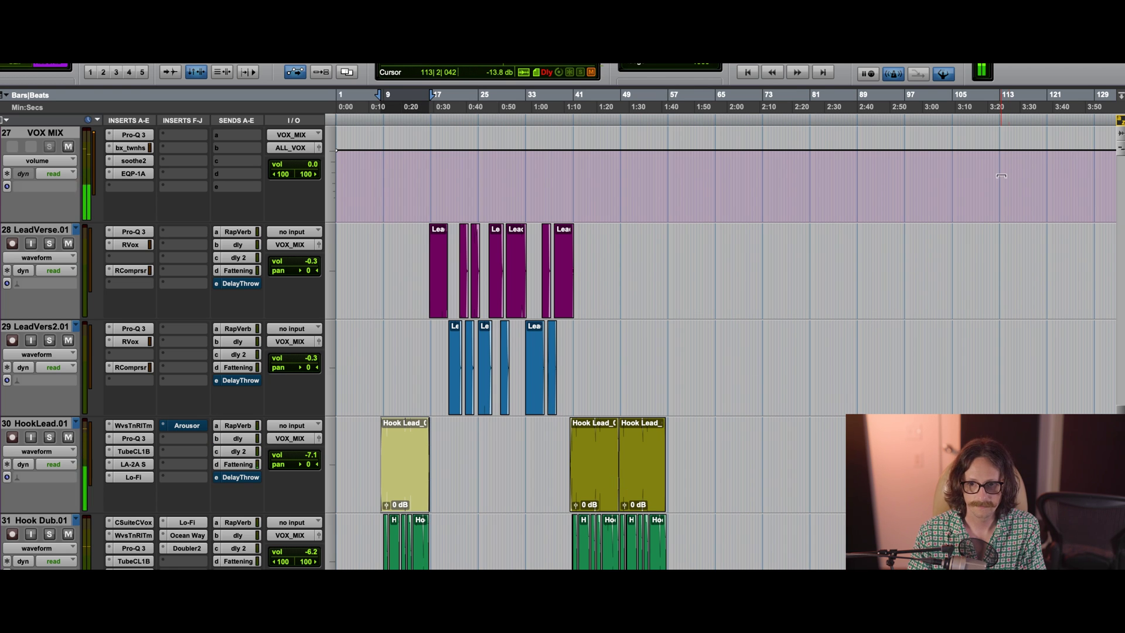
{"action": "key", "text": "space"}
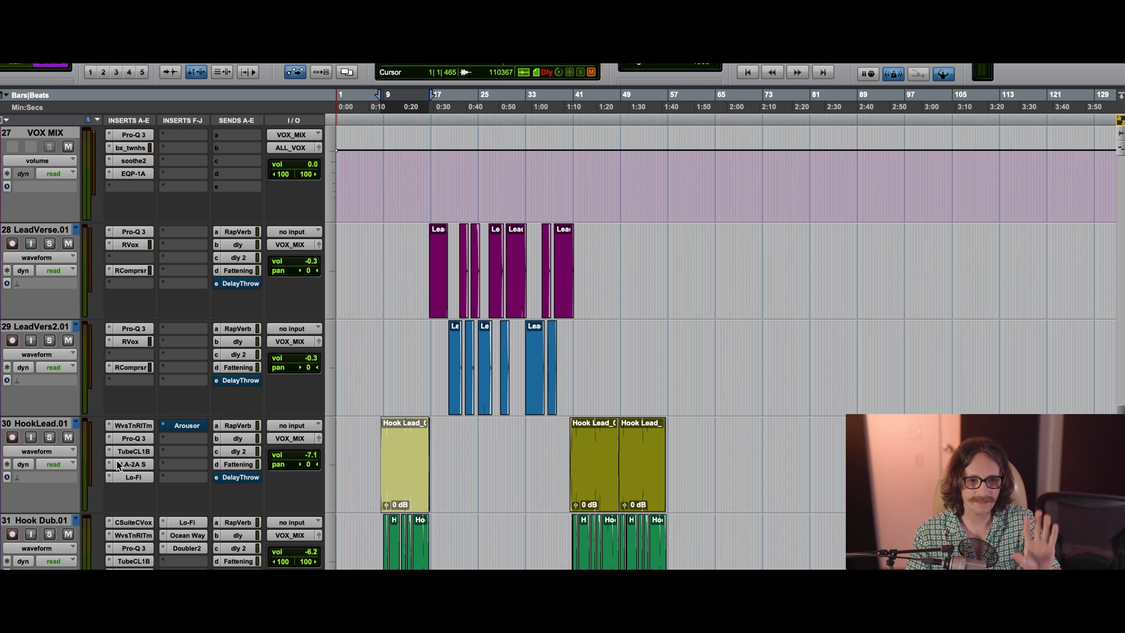
Step: Make the LA-2A insert on the HookLead.01 track inactive
{"action": "scroll", "coordinate": [609, 469], "scroll_direction": "down", "scroll_amount": 5}
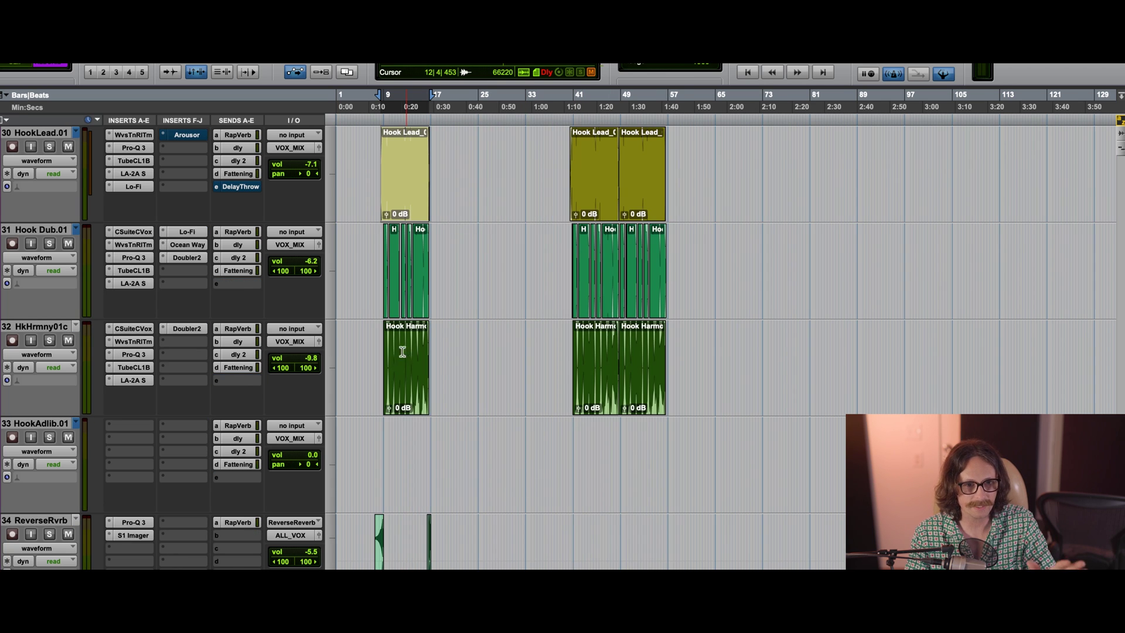
{"action": "scroll", "coordinate": [527, 489], "scroll_direction": "up", "scroll_amount": 3}
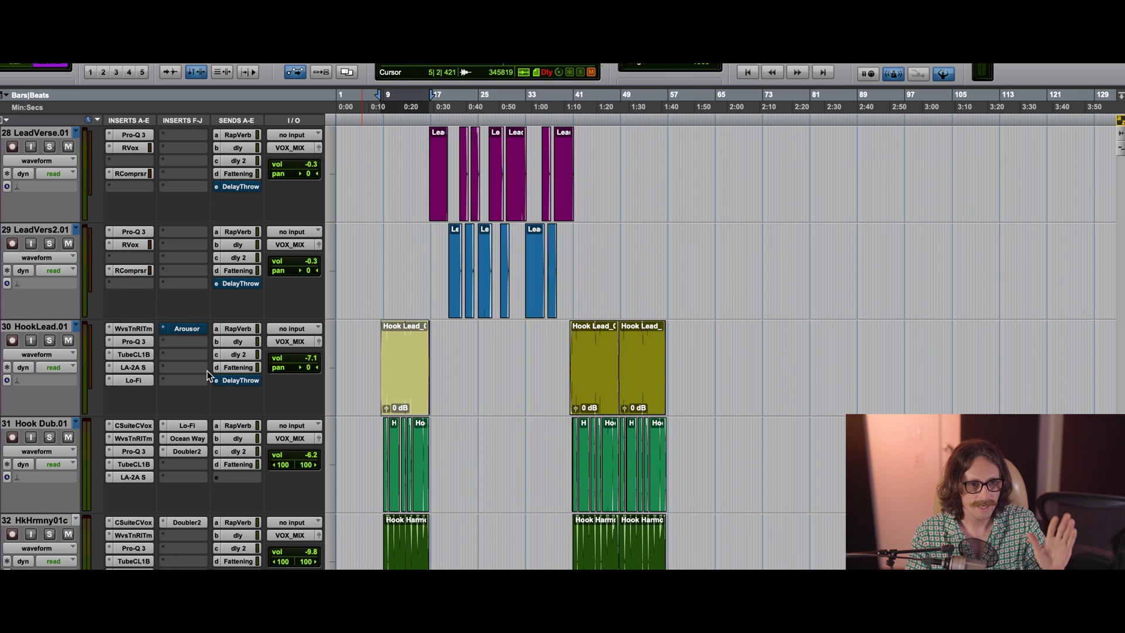
{"action": "left_click", "coordinate": [139, 367], "text": "ctrl+super"}
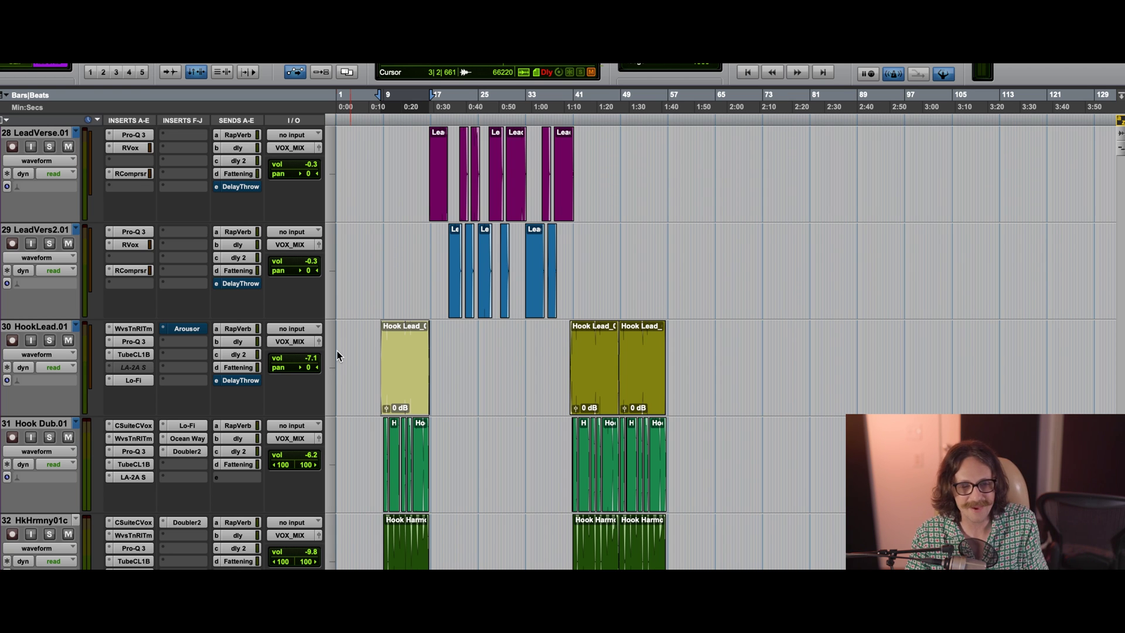
Step: Reopen Arousor on HookLead.01 with bypass off, reposition its window and set the sidechain EQ bandwidth to 1.09 octaves
{"action": "left_click", "coordinate": [184, 329]}
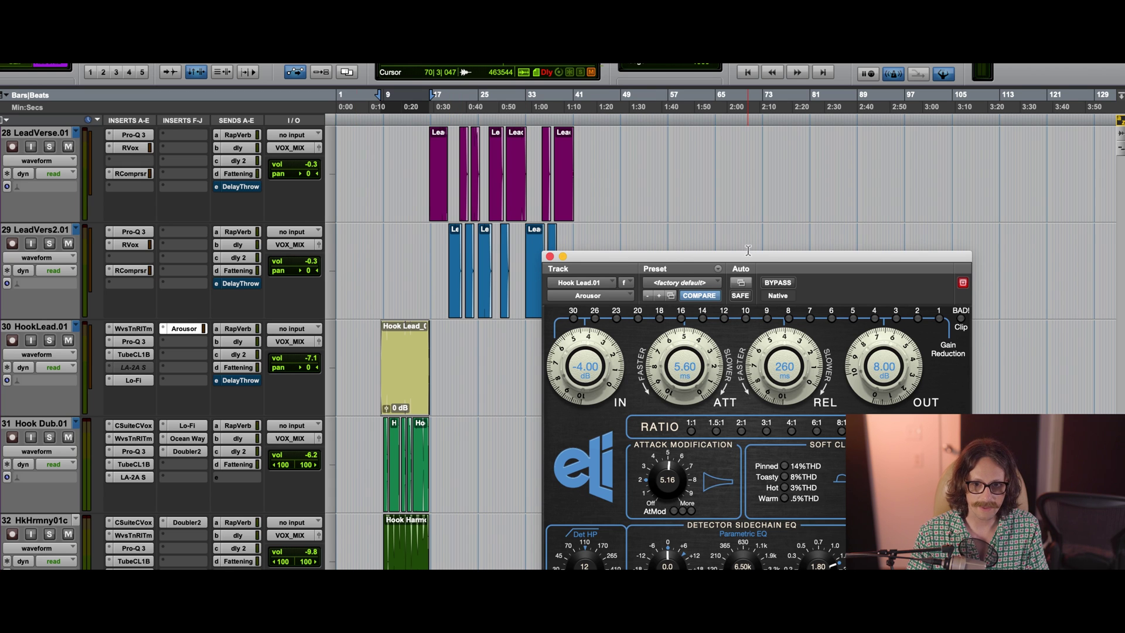
{"action": "left_click_drag", "start_coordinate": [724, 277], "coordinate": [537, 238]}
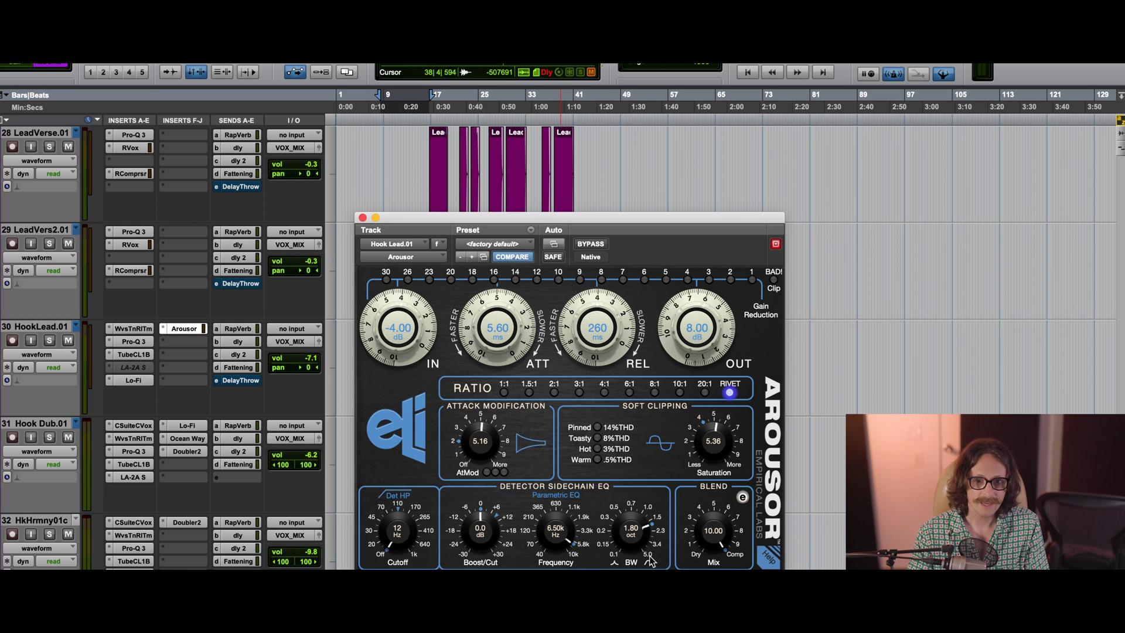
{"action": "left_click_drag", "start_coordinate": [615, 563], "coordinate": [636, 567]}
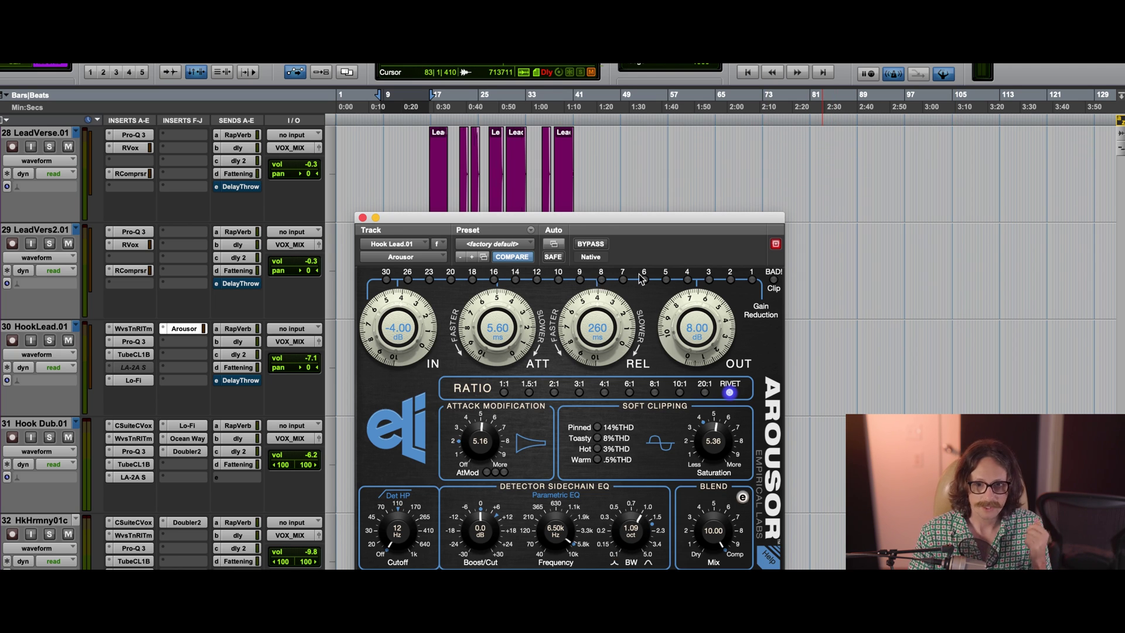
{"action": "left_click_drag", "start_coordinate": [586, 218], "coordinate": [545, 166]}
Step: During playback of the hook, set Arousor's attack to 8.35 ms, release to 66 ms and ratio to 4:1
{"action": "key", "text": "space"}
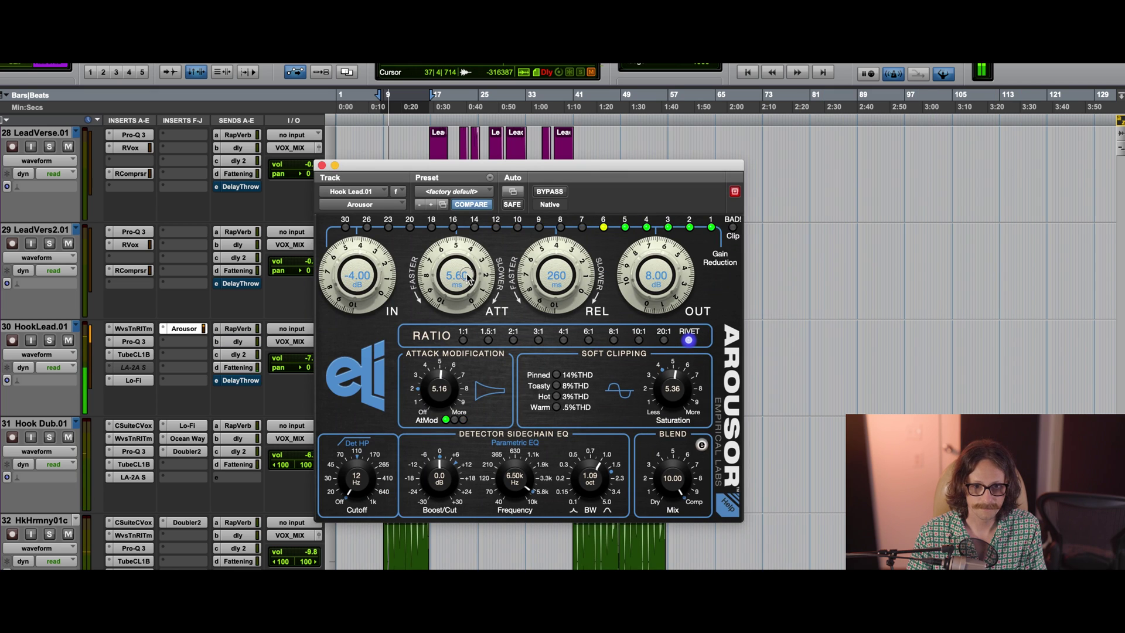
{"action": "left_click_drag", "start_coordinate": [467, 276], "coordinate": [468, 258]}
{"action": "left_click_drag", "start_coordinate": [557, 280], "coordinate": [560, 313]}
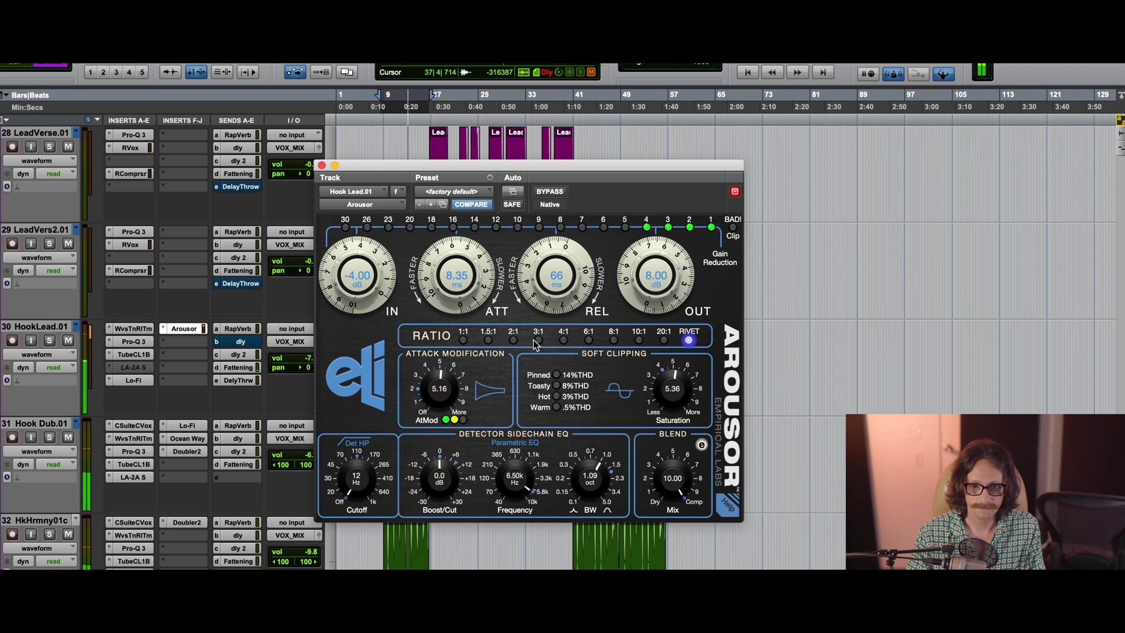
{"action": "left_click", "coordinate": [563, 340]}
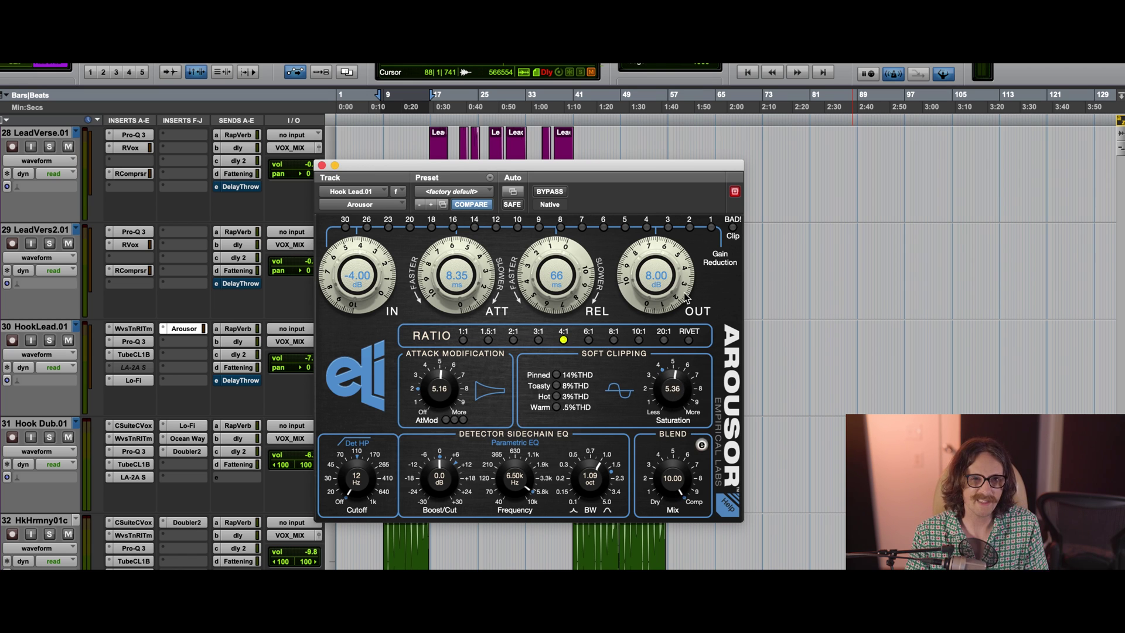
Step: Mute the Hook Dub and HkHrmny01c tracks
{"action": "left_click", "coordinate": [69, 443]}
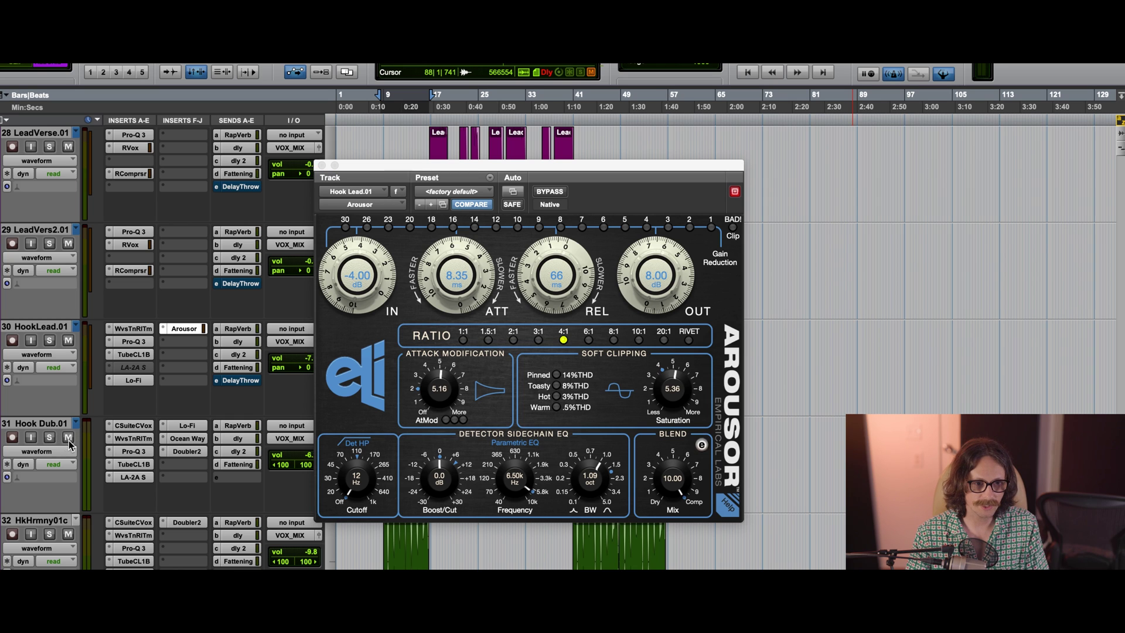
{"action": "left_click", "coordinate": [68, 535]}
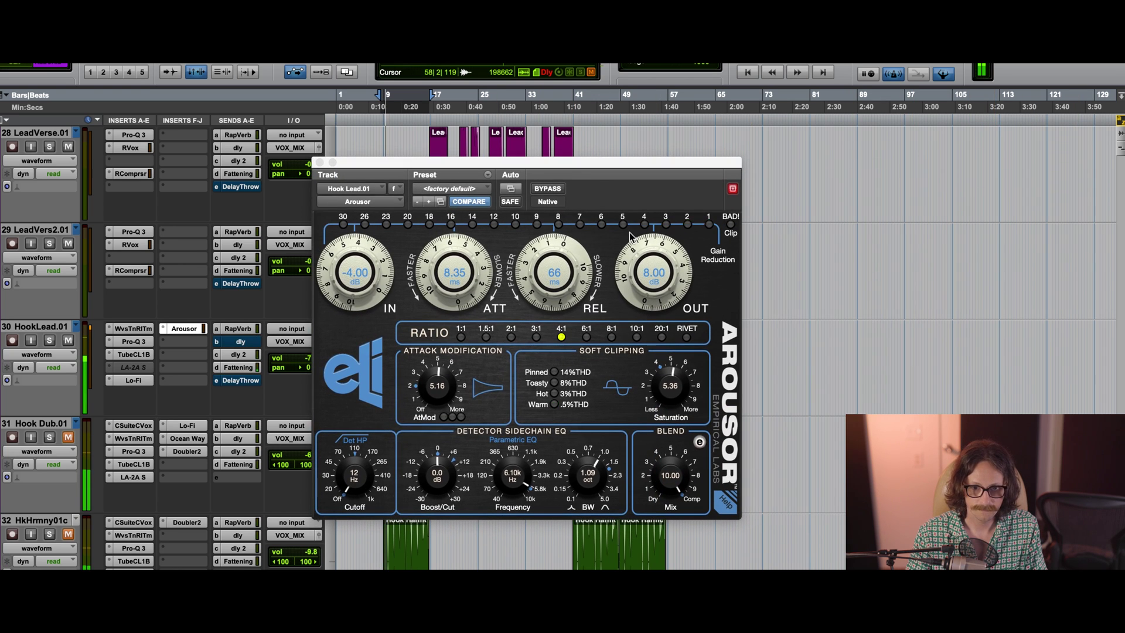
Step: Try saturation at 8.00 before lowering it to 1.32, and set input to -2.20 dB, attack to 5.60 ms and output to 7.60 dB
{"action": "left_click_drag", "start_coordinate": [670, 381], "coordinate": [667, 351]}
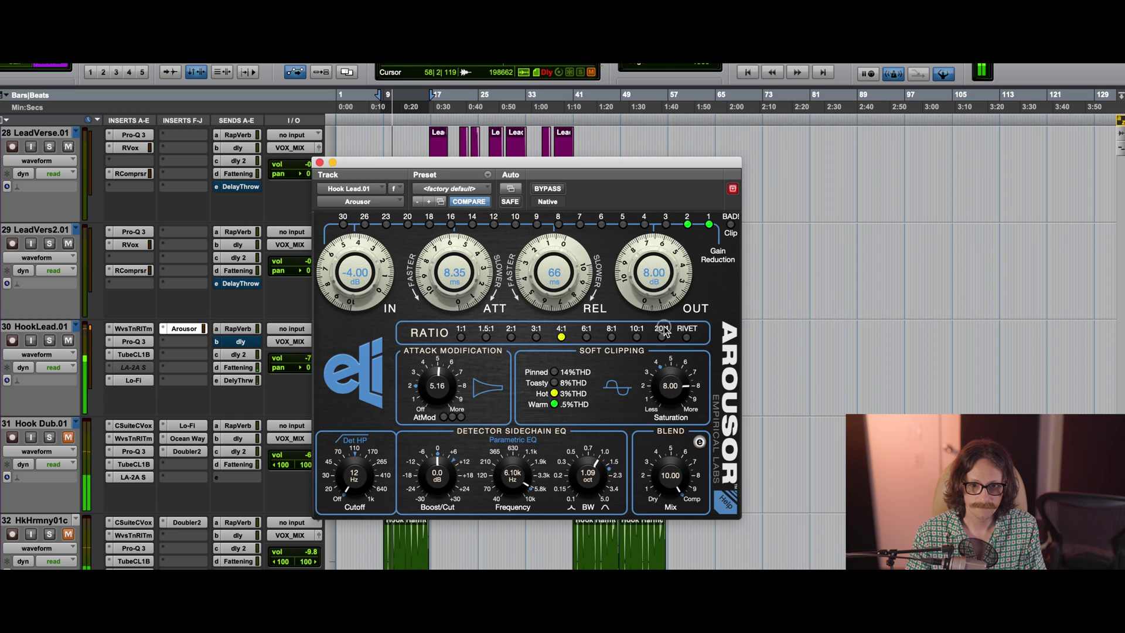
{"action": "left_click_drag", "start_coordinate": [671, 402], "coordinate": [632, 493]}
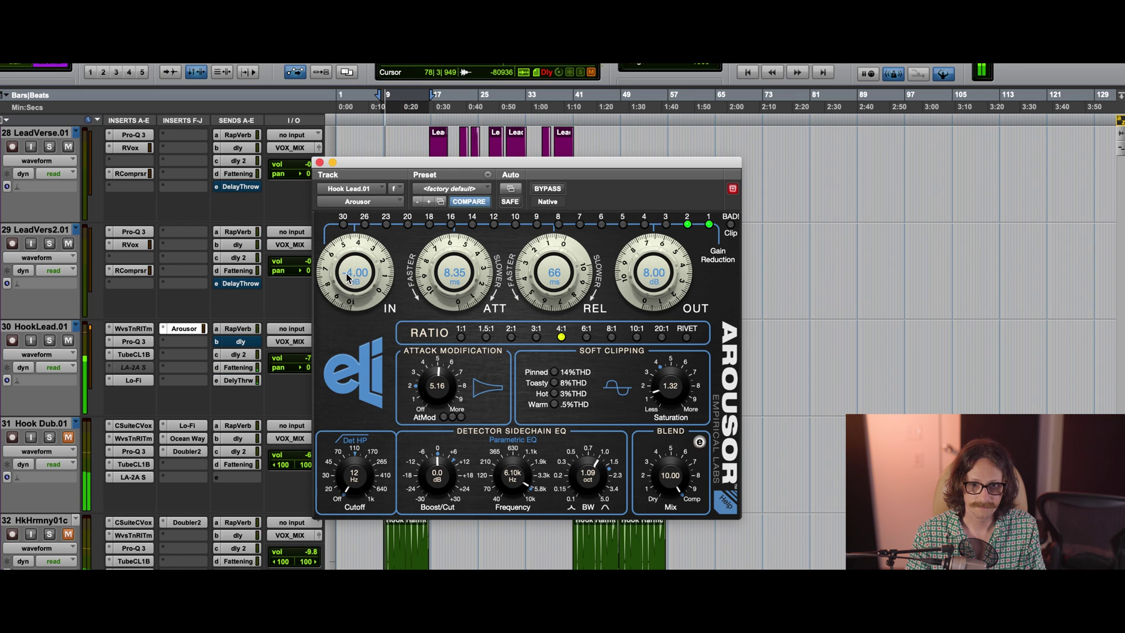
{"action": "left_click_drag", "start_coordinate": [348, 278], "coordinate": [348, 265]}
{"action": "left_click_drag", "start_coordinate": [453, 274], "coordinate": [452, 284]}
{"action": "left_click_drag", "start_coordinate": [645, 280], "coordinate": [639, 278]}
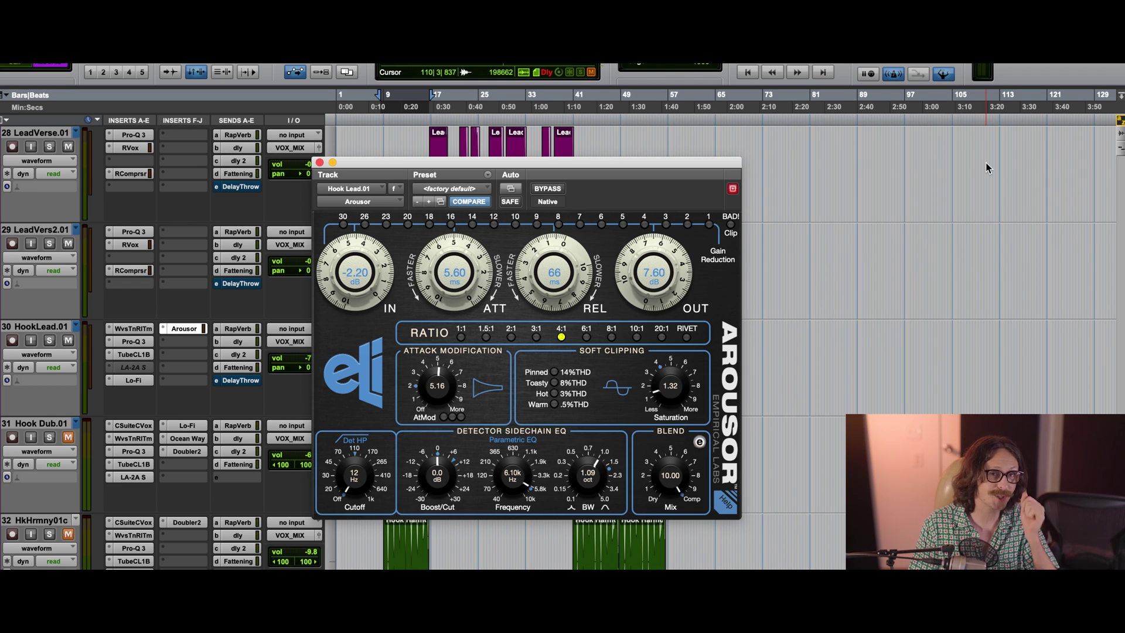
Step: Set the detector sidechain EQ to a 6.5 dB boost at 361 Hz with a 0.20-octave bandwidth
{"action": "left_click_drag", "start_coordinate": [513, 522], "coordinate": [502, 549]}
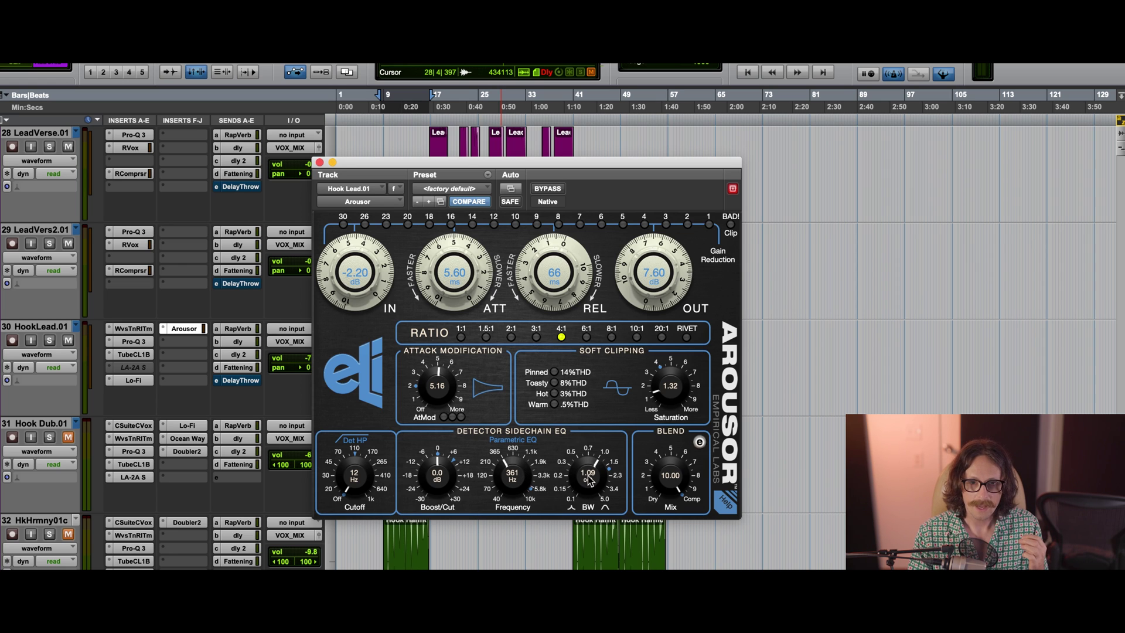
{"action": "mouse_move", "coordinate": [590, 480]}
{"action": "left_mouse_down"}
{"action": "mouse_move", "coordinate": [570, 514]}
{"action": "mouse_move", "coordinate": [598, 465]}
{"action": "left_mouse_up"}
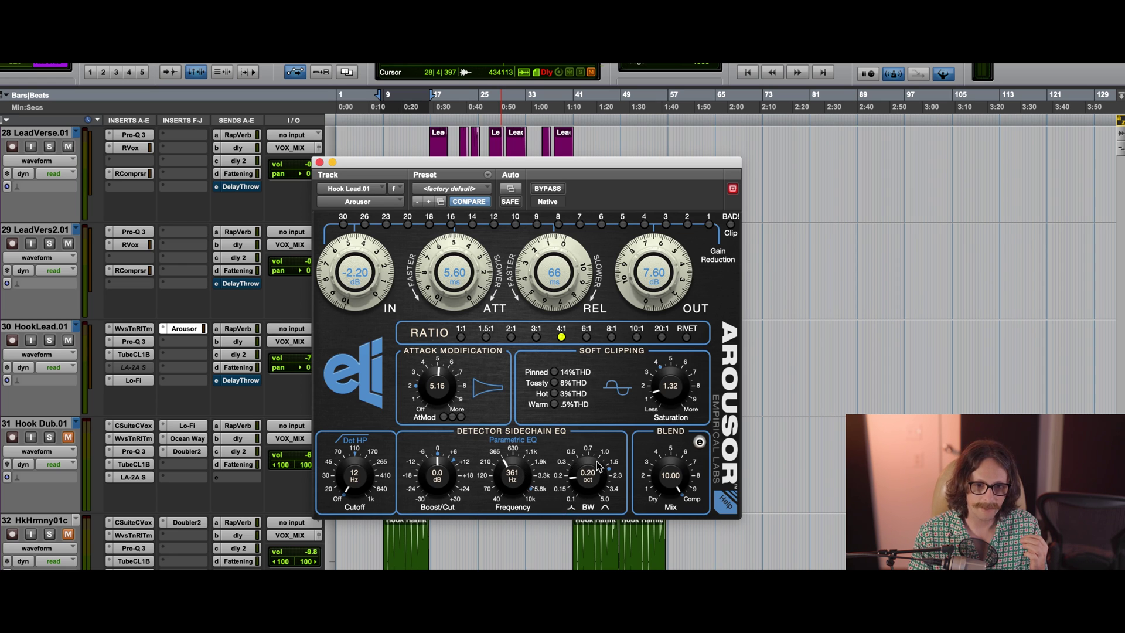
{"action": "mouse_move", "coordinate": [438, 479]}
{"action": "left_mouse_down"}
{"action": "mouse_move", "coordinate": [446, 445]}
{"action": "mouse_move", "coordinate": [436, 494]}
{"action": "left_mouse_up"}
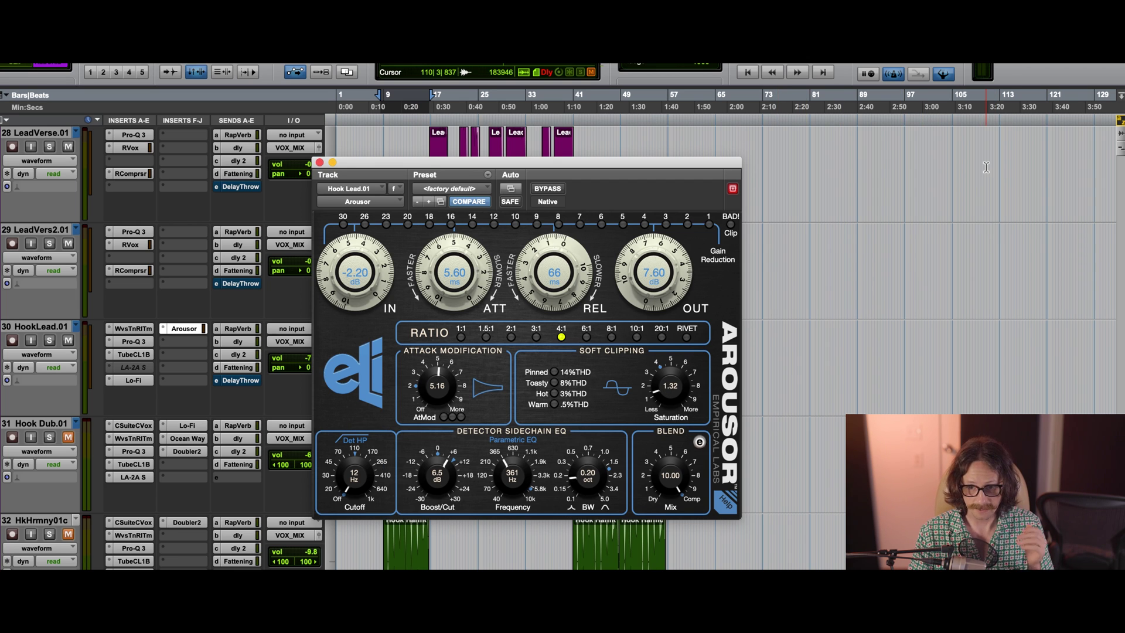
Step: Play the hook and try a 27.1 dB detector sidechain EQ boost at 265 Hz
{"action": "key", "text": "space"}
{"action": "left_click_drag", "start_coordinate": [645, 163], "coordinate": [597, 181]}
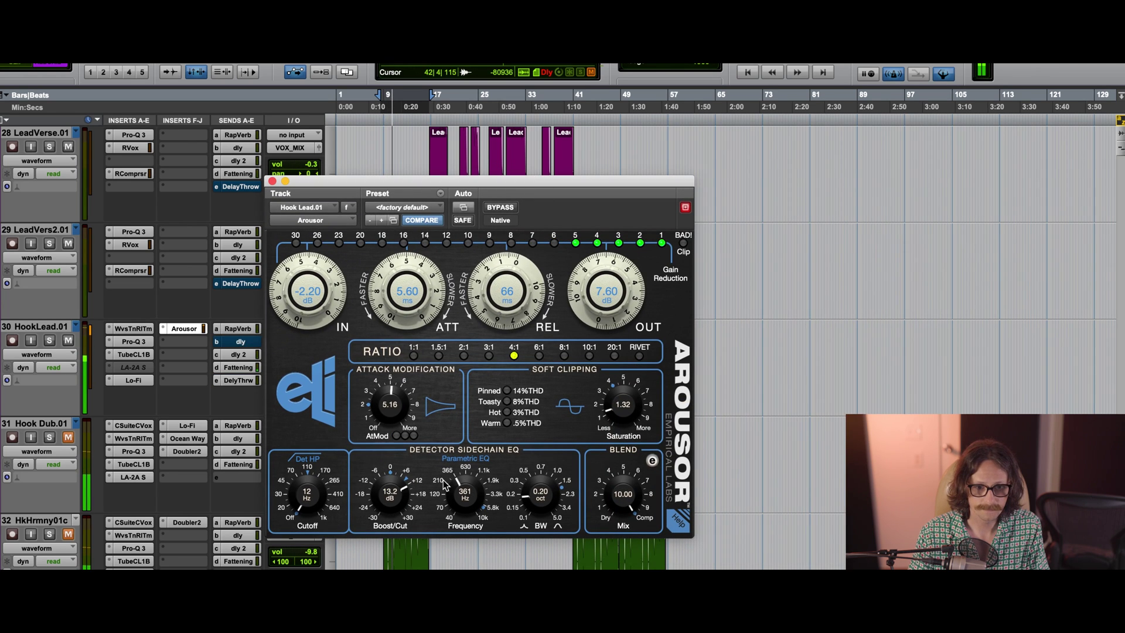
{"action": "left_click_drag", "start_coordinate": [466, 487], "coordinate": [464, 523]}
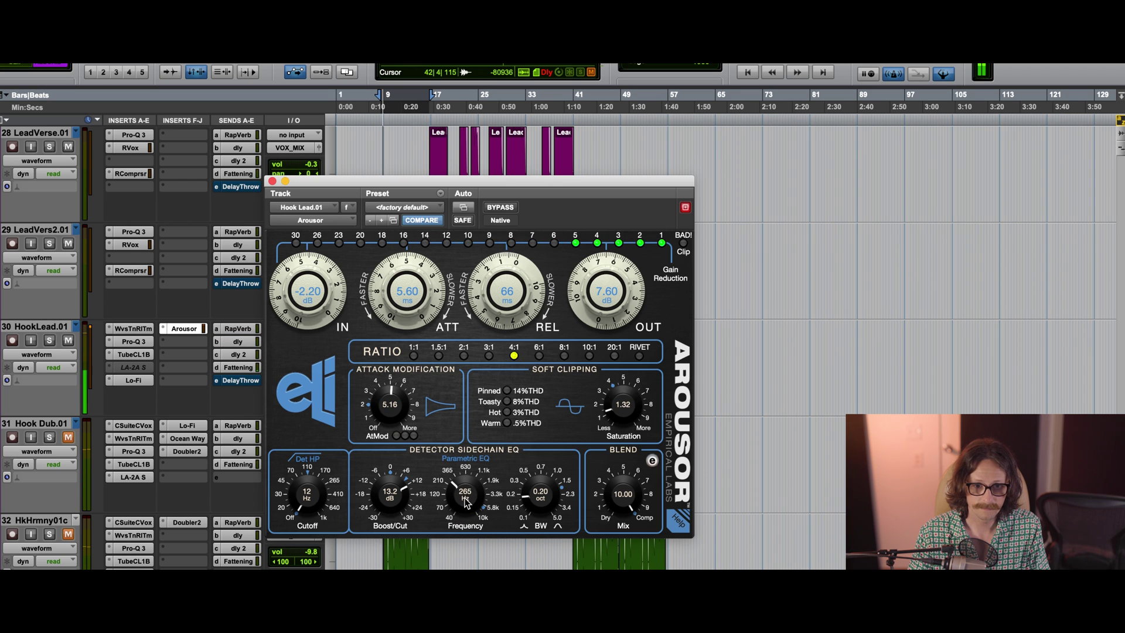
{"action": "left_click_drag", "start_coordinate": [403, 494], "coordinate": [396, 457]}
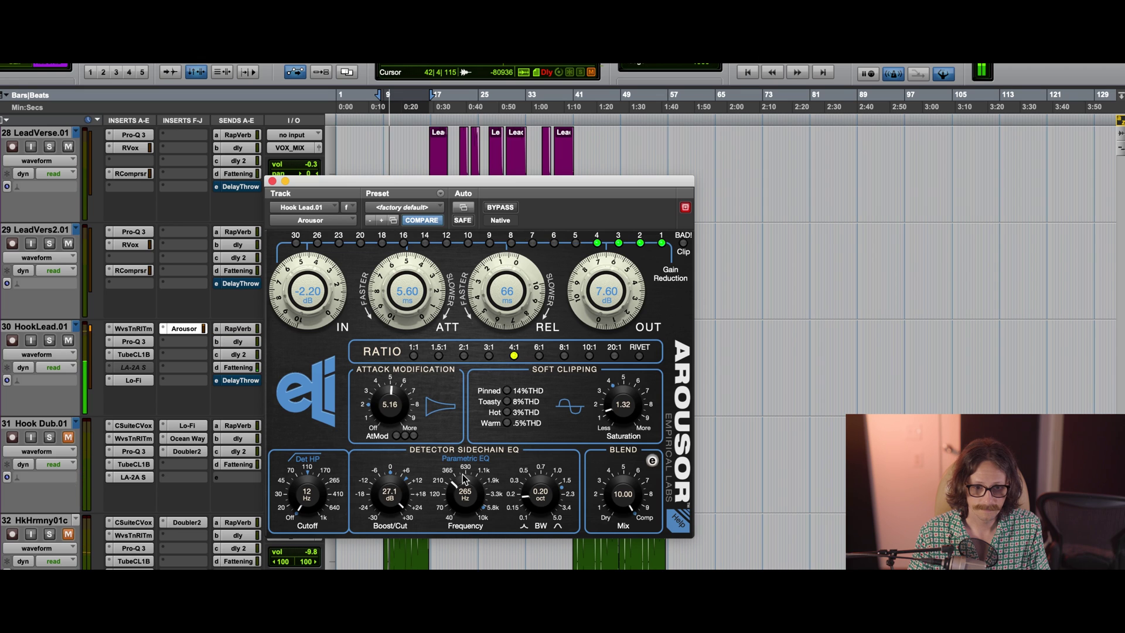
Step: Set the sidechain EQ to a 9.3 dB boost at 893 Hz with a 0.37-octave bandwidth, and the output to 8.60 dB
{"action": "left_click_drag", "start_coordinate": [468, 487], "coordinate": [478, 461]}
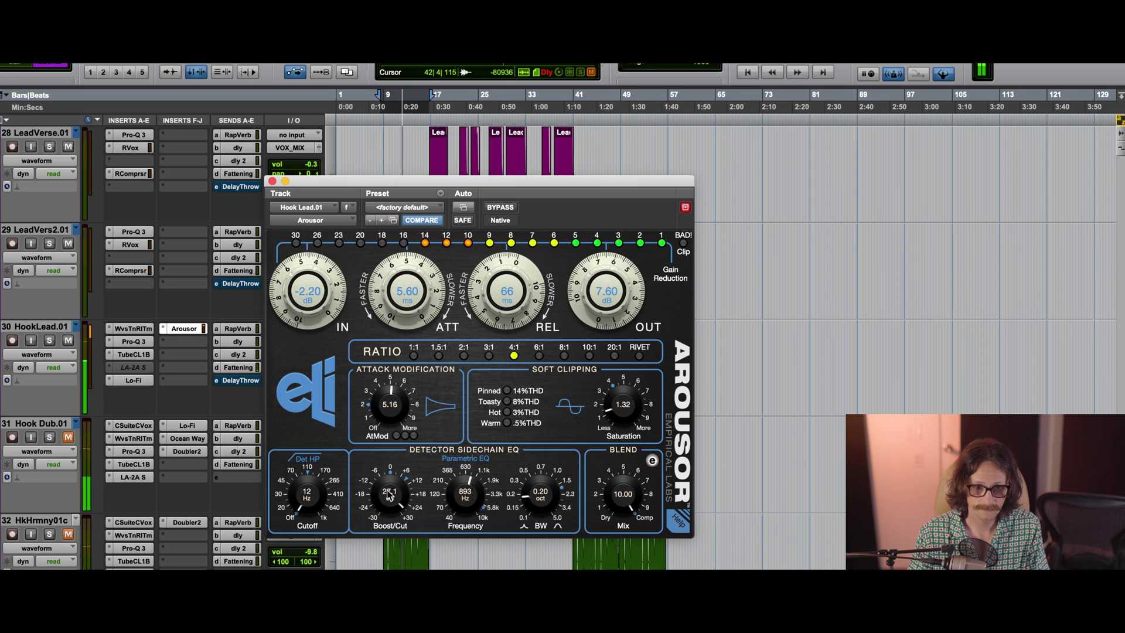
{"action": "mouse_move", "coordinate": [389, 495]}
{"action": "left_mouse_down"}
{"action": "mouse_move", "coordinate": [378, 529]}
{"action": "mouse_move", "coordinate": [399, 502]}
{"action": "left_mouse_up"}
{"action": "left_click_drag", "start_coordinate": [540, 496], "coordinate": [529, 488]}
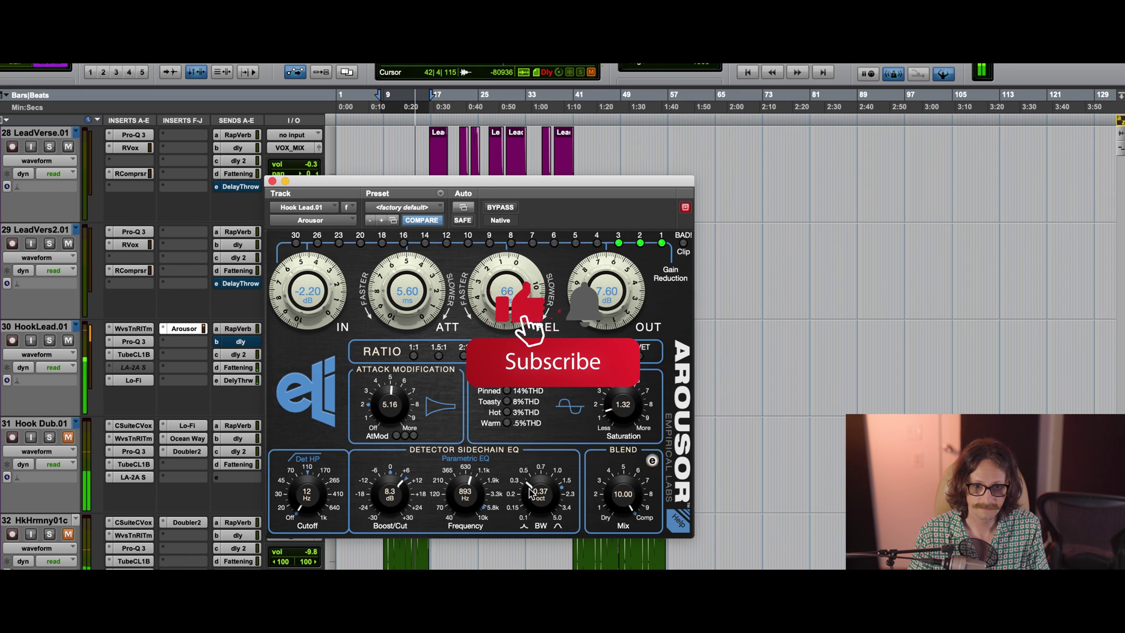
{"action": "left_click_drag", "start_coordinate": [390, 498], "coordinate": [390, 495]}
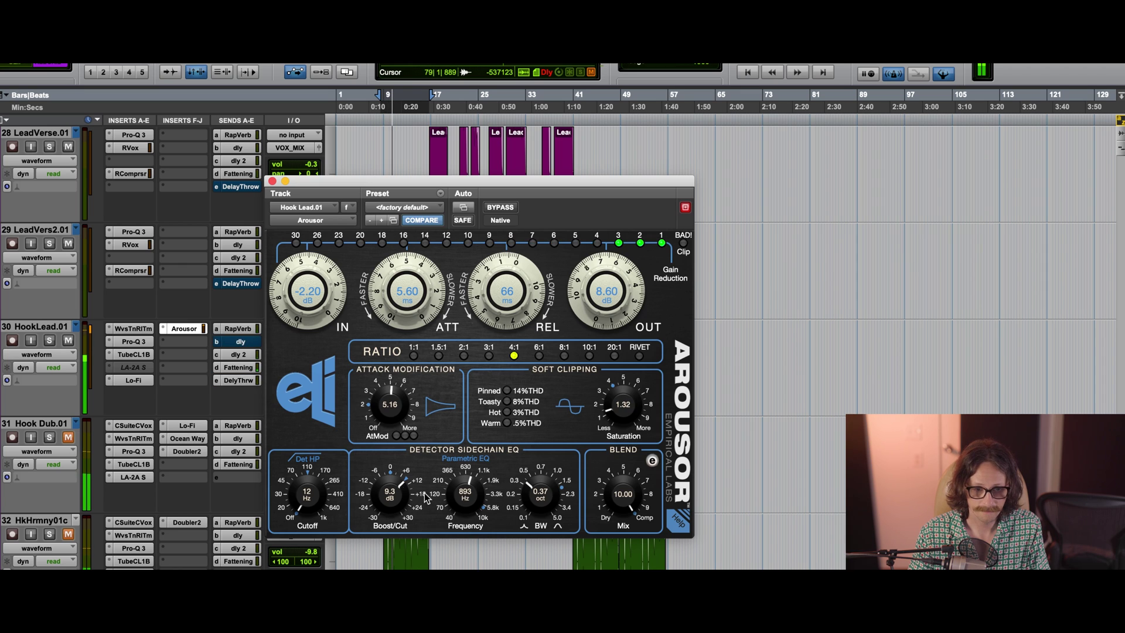
Step: Set the detector high-pass cutoff to 93 Hz, and try a -21.9 dB sidechain EQ cut before settling on an 11.0 dB boost
{"action": "left_click_drag", "start_coordinate": [305, 499], "coordinate": [311, 432]}
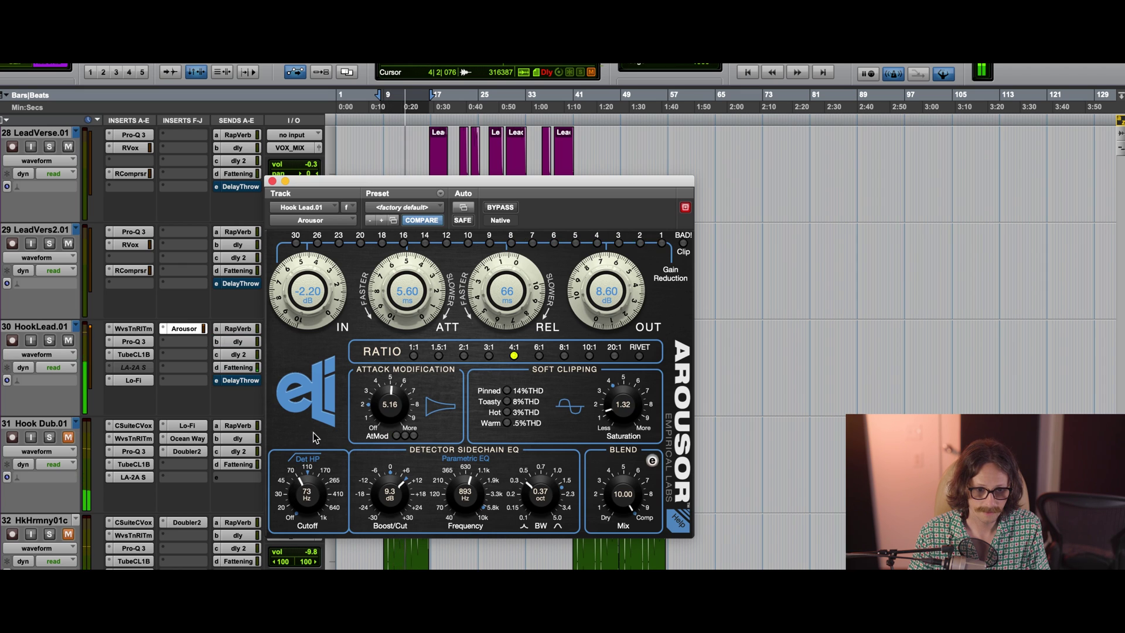
{"action": "left_click_drag", "start_coordinate": [313, 494], "coordinate": [313, 479]}
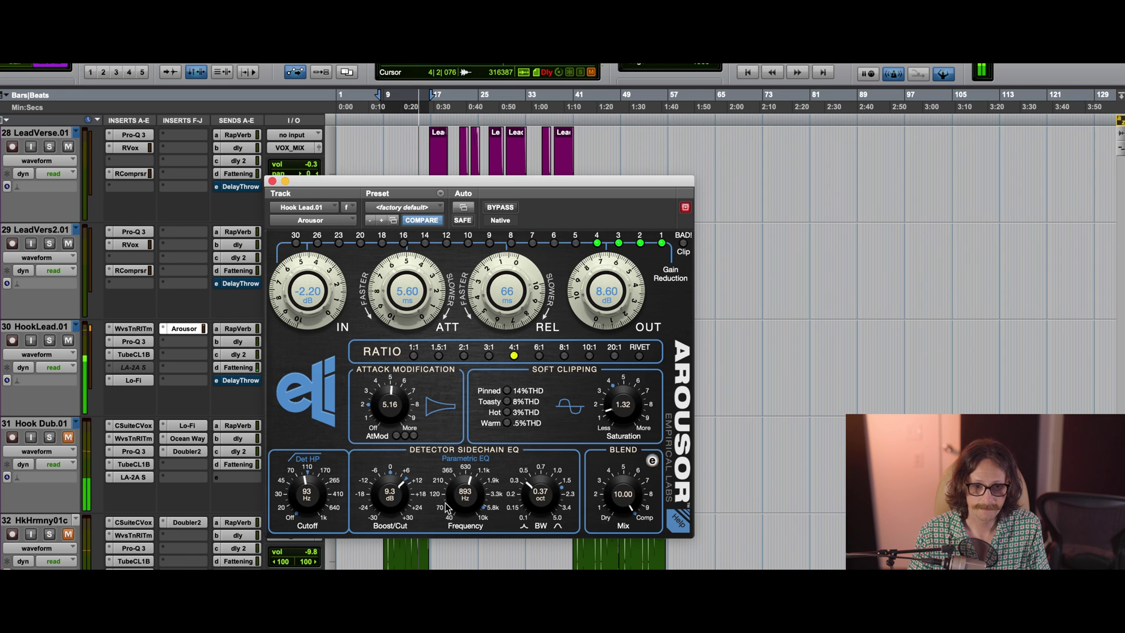
{"action": "left_click_drag", "start_coordinate": [395, 489], "coordinate": [362, 553]}
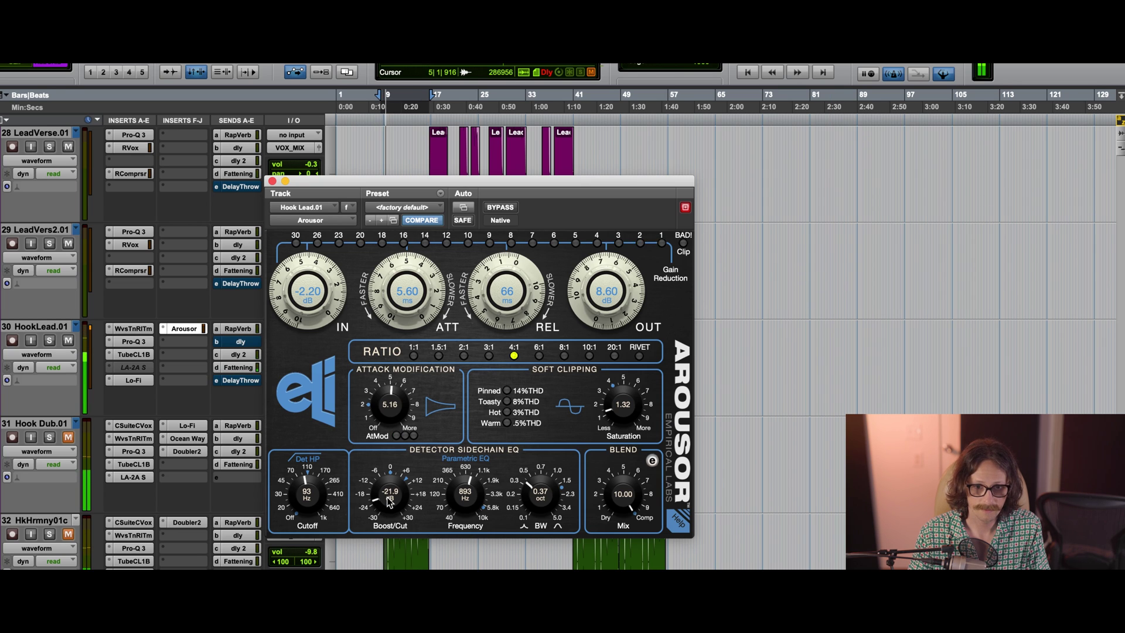
{"action": "mouse_move", "coordinate": [392, 497]}
{"action": "left_mouse_down"}
{"action": "mouse_move", "coordinate": [419, 410]}
{"action": "mouse_move", "coordinate": [388, 506]}
{"action": "left_mouse_up"}
Step: Set the attack to 6.39 ms and, with playback stopped, the sidechain EQ frequency to 3.22 kHz
{"action": "left_click_drag", "start_coordinate": [408, 302], "coordinate": [418, 280]}
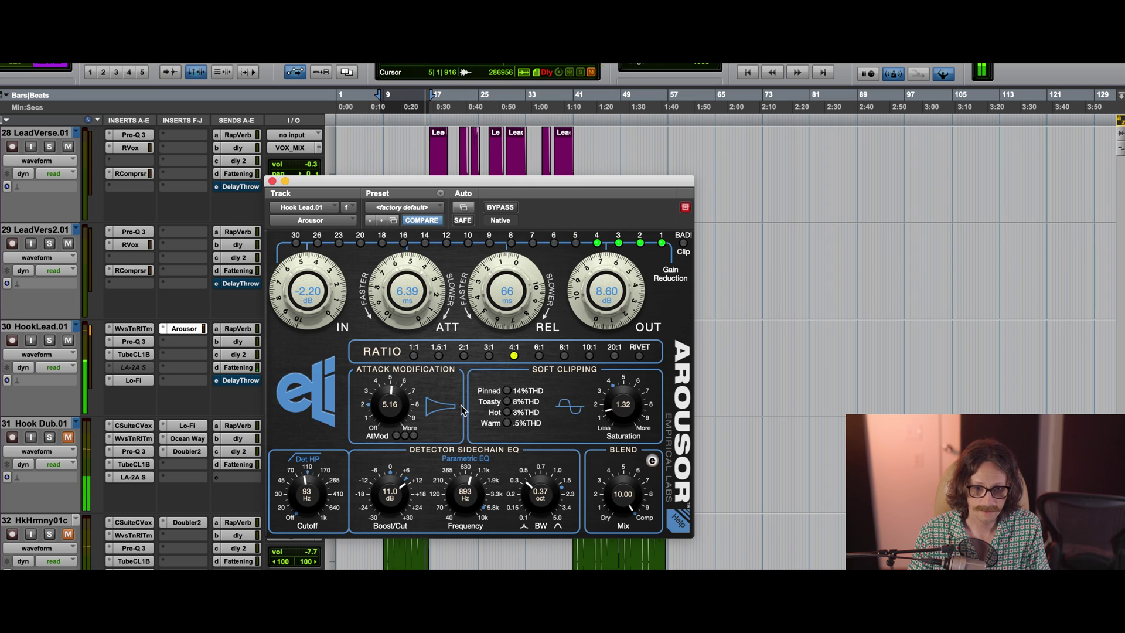
{"action": "left_click_drag", "start_coordinate": [472, 500], "coordinate": [474, 513]}
{"action": "left_click", "coordinate": [990, 158]}
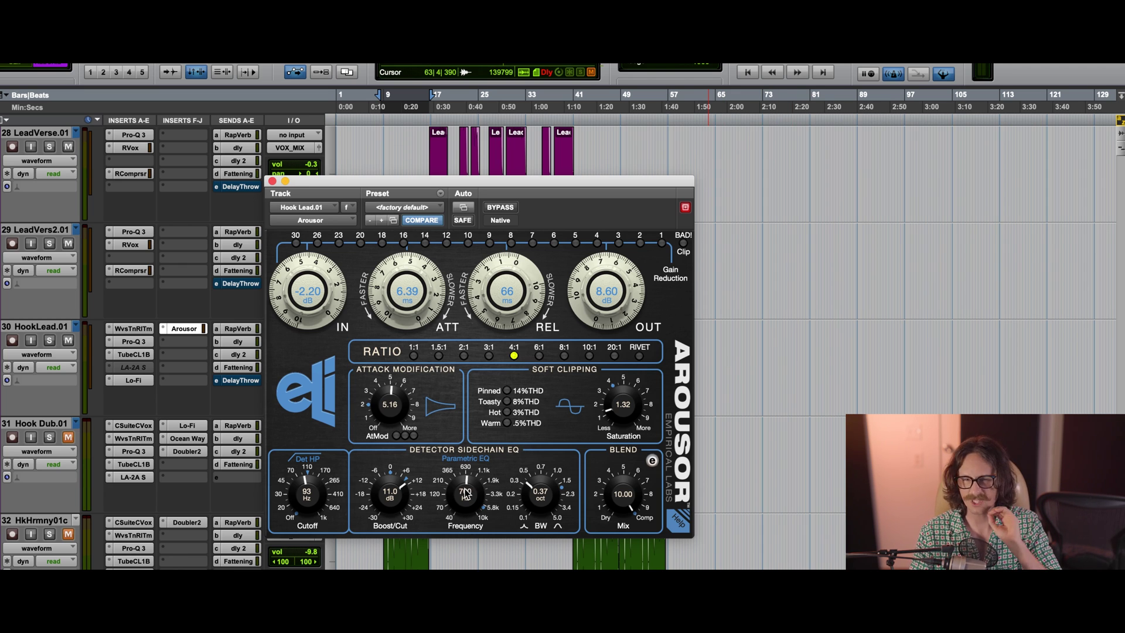
{"action": "left_click_drag", "start_coordinate": [466, 493], "coordinate": [486, 461]}
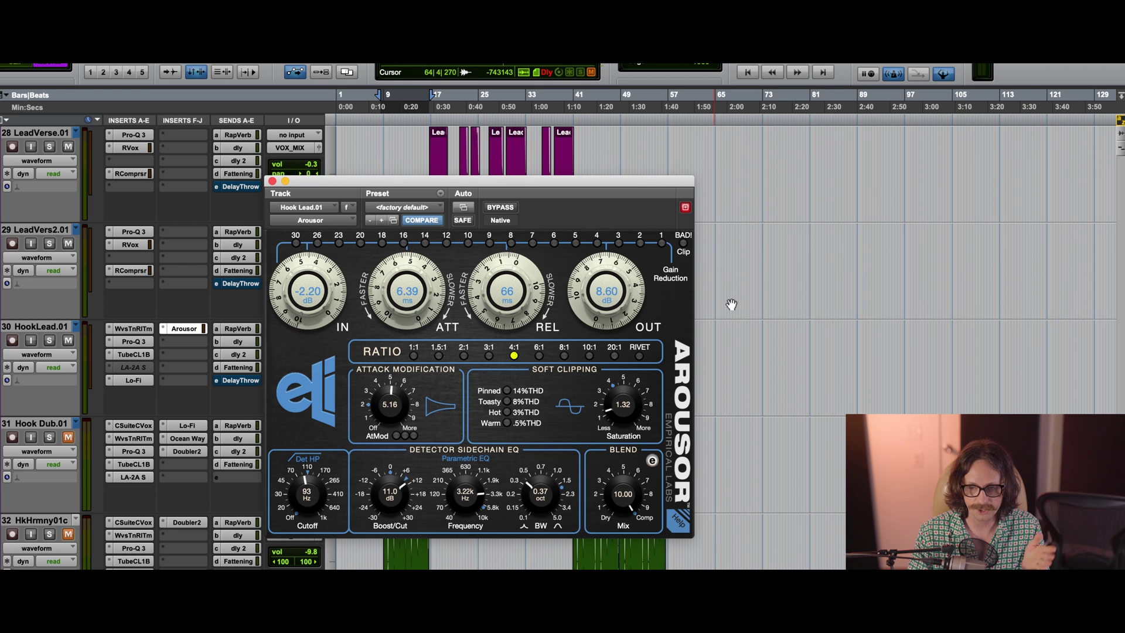
Step: Resume playback and set the sidechain EQ to a 17.5 dB boost at 3.01 kHz after trying 26.1 dB at 5.71 kHz
{"action": "key", "text": "space"}
{"action": "left_click_drag", "start_coordinate": [447, 183], "coordinate": [506, 163]}
{"action": "left_click_drag", "start_coordinate": [529, 456], "coordinate": [529, 449]}
{"action": "left_click_drag", "start_coordinate": [456, 466], "coordinate": [455, 432]}
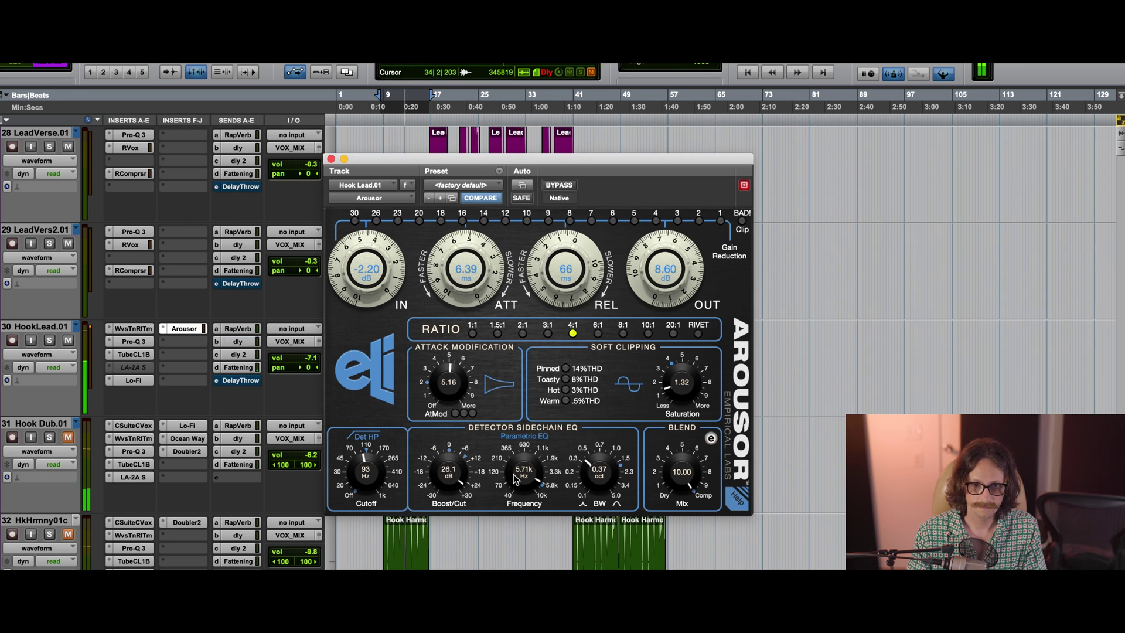
{"action": "left_click_drag", "start_coordinate": [507, 479], "coordinate": [454, 478]}
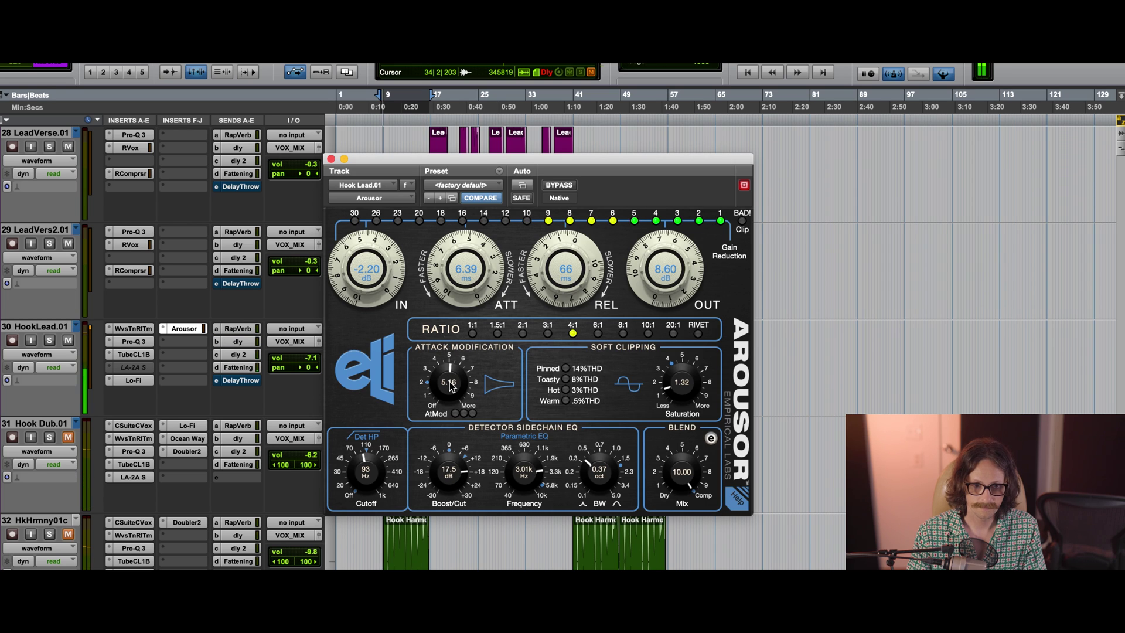
Step: Compare high and low attack modification amounts, including 2.36, on the playing vocal and set AtMod to 6.84
{"action": "left_click_drag", "start_coordinate": [459, 366], "coordinate": [456, 333]}
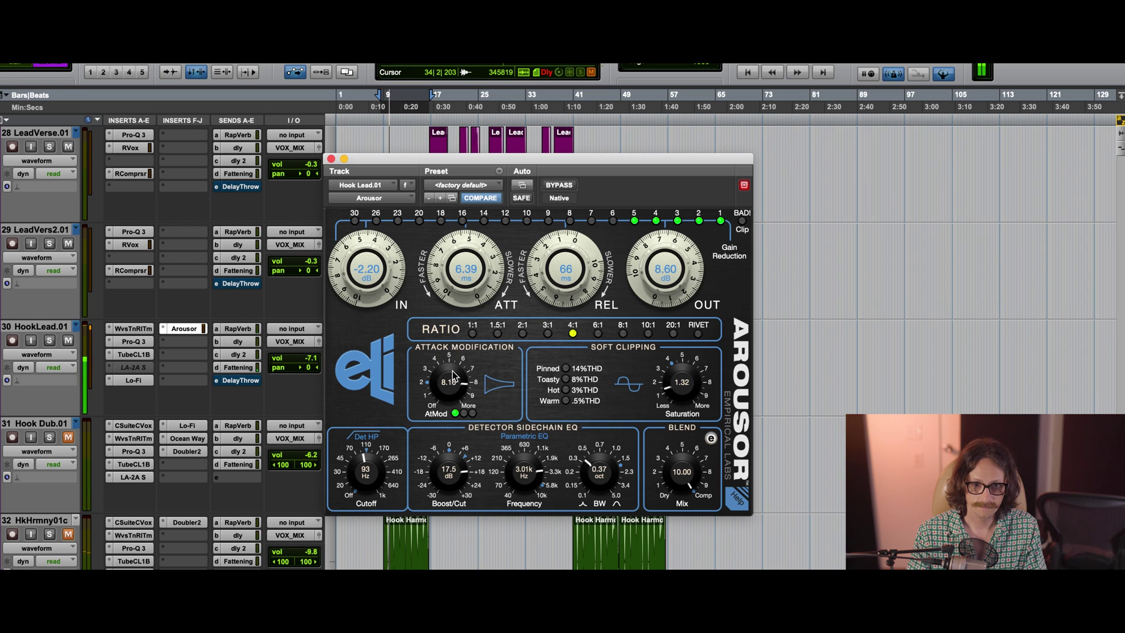
{"action": "left_click_drag", "start_coordinate": [456, 384], "coordinate": [455, 413]}
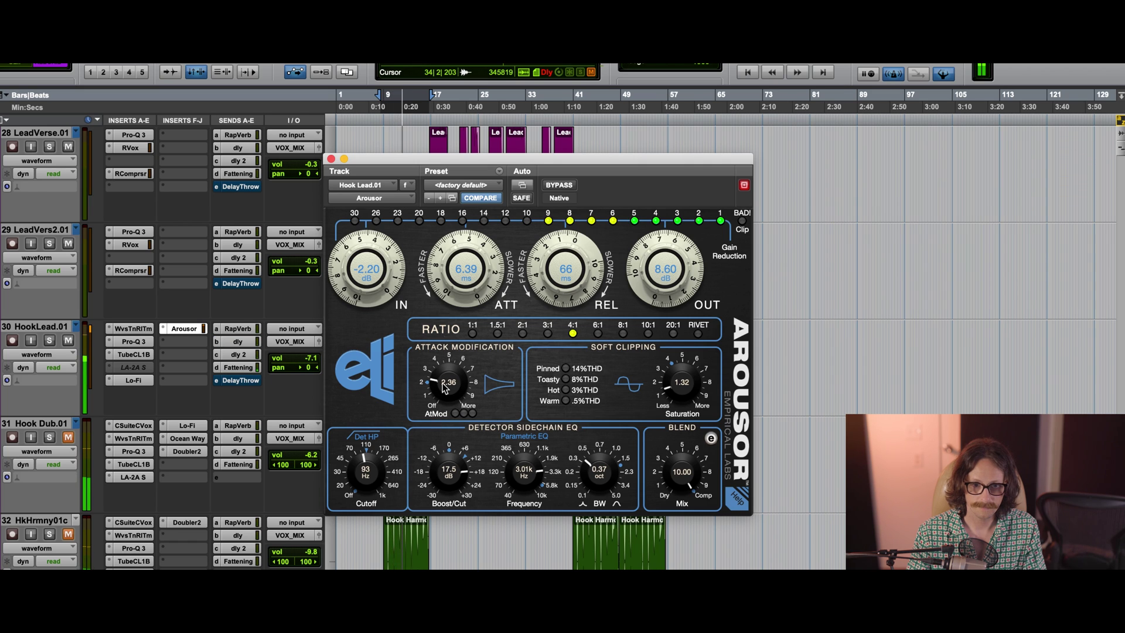
{"action": "left_click_drag", "start_coordinate": [448, 382], "coordinate": [451, 316]}
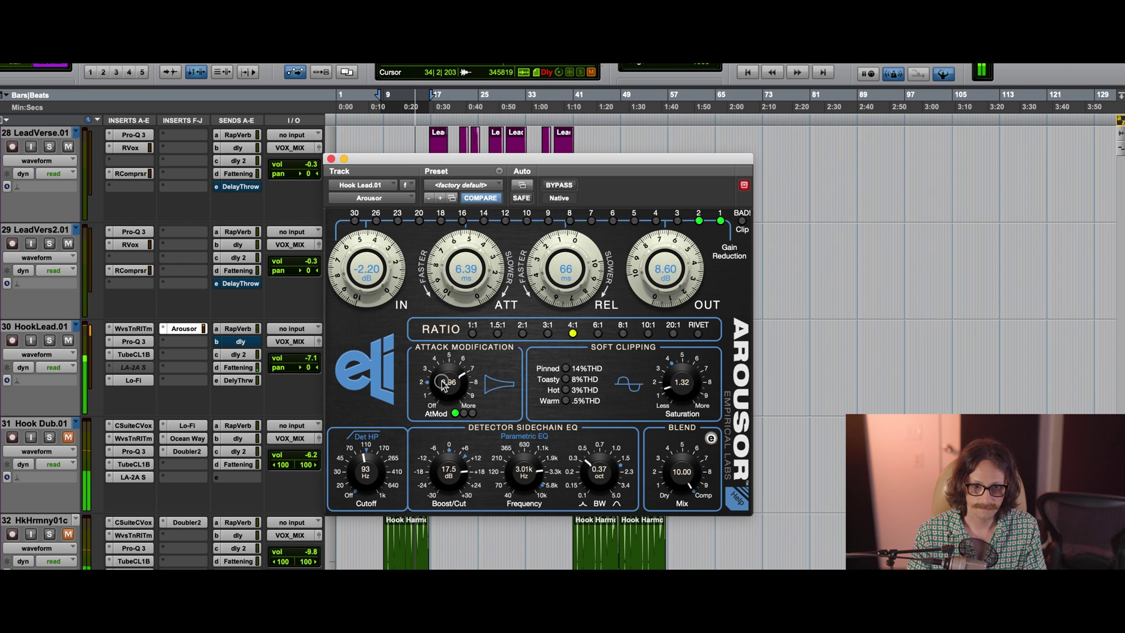
{"action": "left_click_drag", "start_coordinate": [443, 386], "coordinate": [443, 386]}
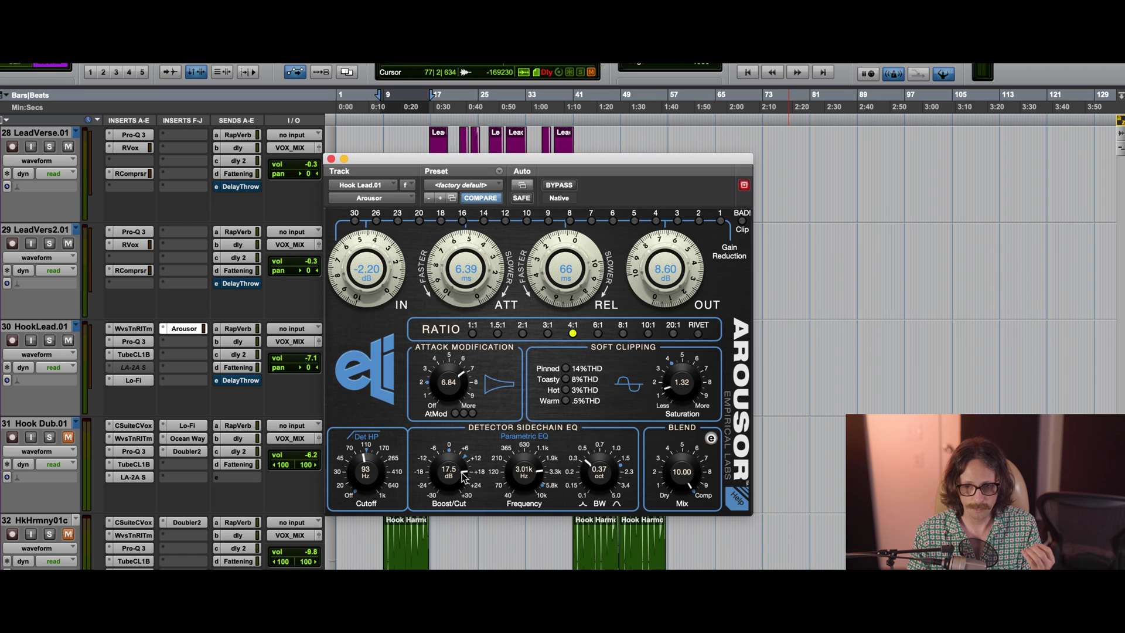
Step: Replay the hook and adjust the sidechain EQ to a 21.8 dB boost at 2.02 kHz
{"action": "left_click_drag", "start_coordinate": [524, 474], "coordinate": [527, 482]}
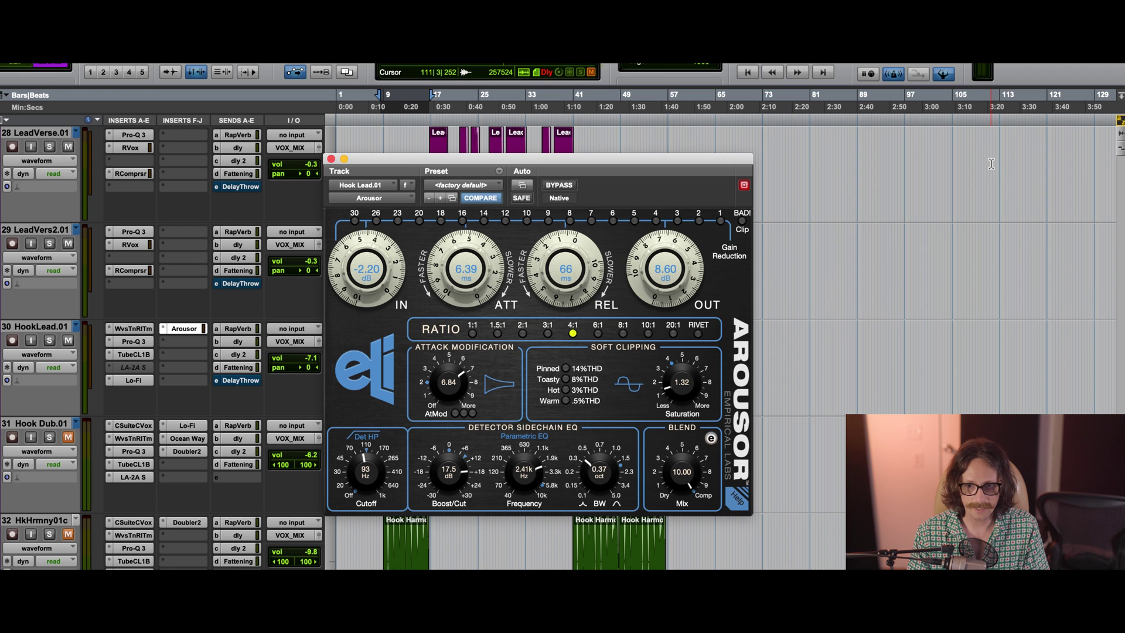
{"action": "left_click_drag", "start_coordinate": [545, 160], "coordinate": [667, 176]}
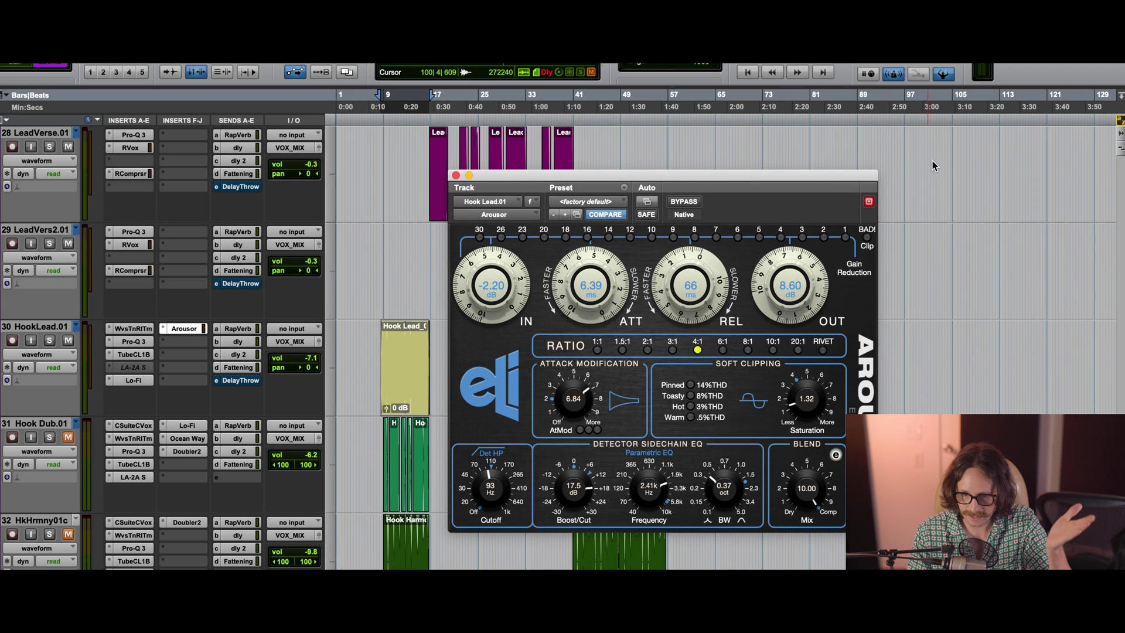
{"action": "key", "text": "space"}
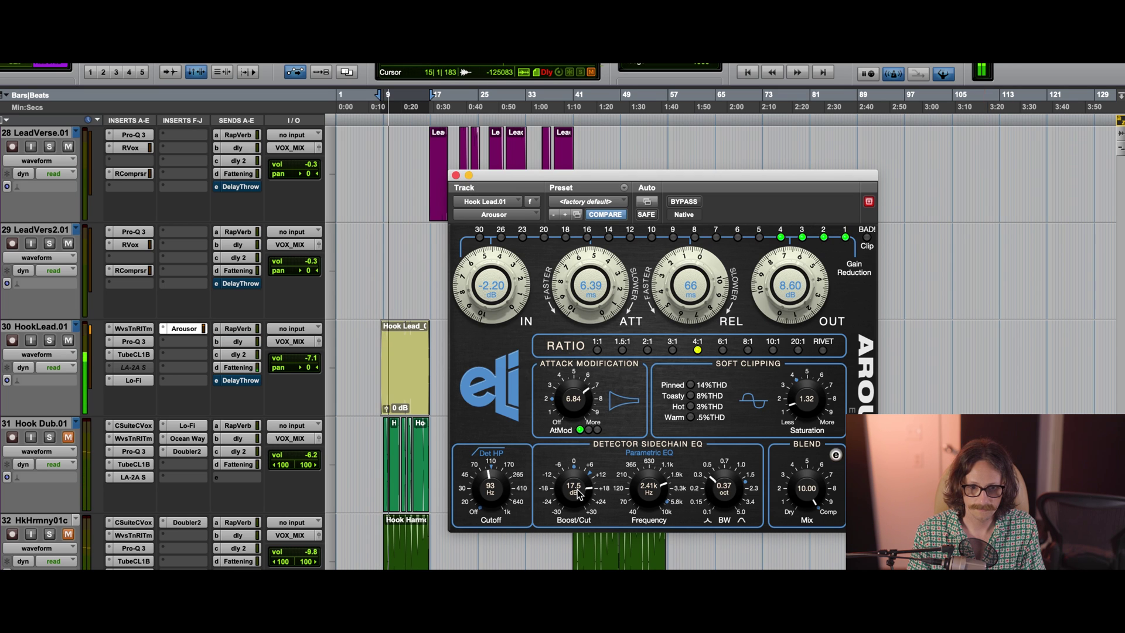
{"action": "left_click_drag", "start_coordinate": [583, 494], "coordinate": [573, 467]}
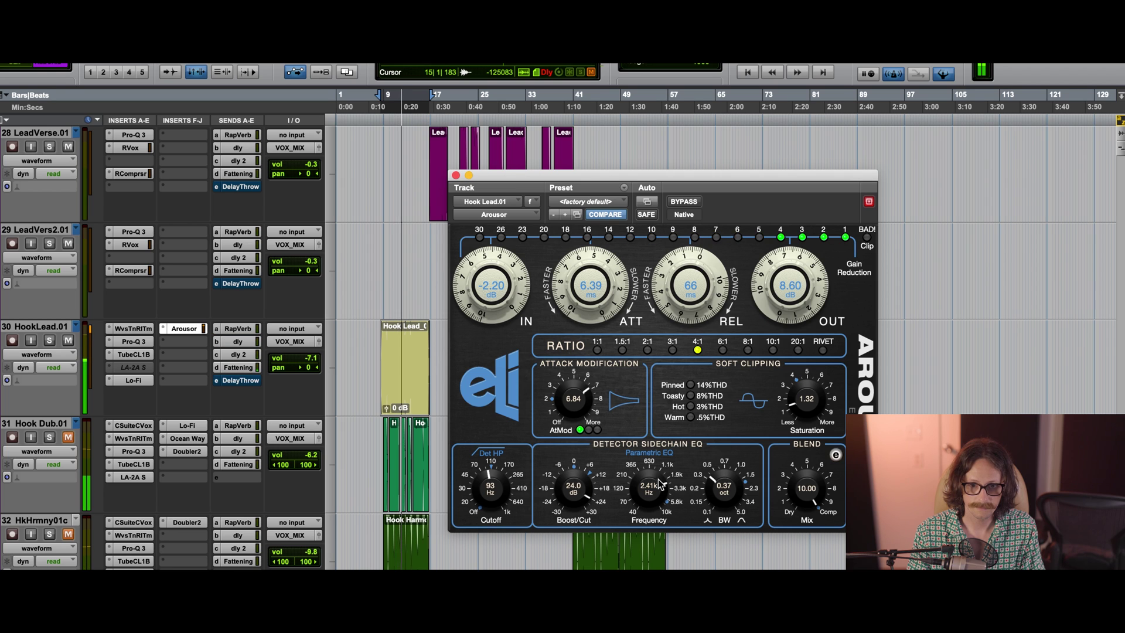
{"action": "left_click_drag", "start_coordinate": [659, 485], "coordinate": [653, 494]}
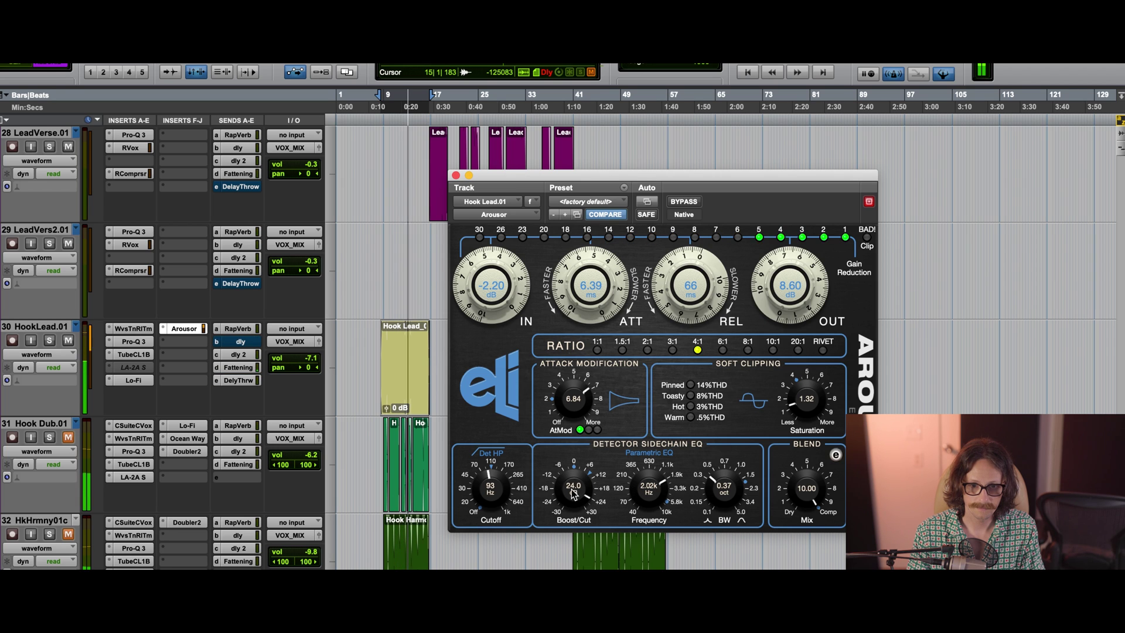
{"action": "left_click_drag", "start_coordinate": [573, 486], "coordinate": [572, 490]}
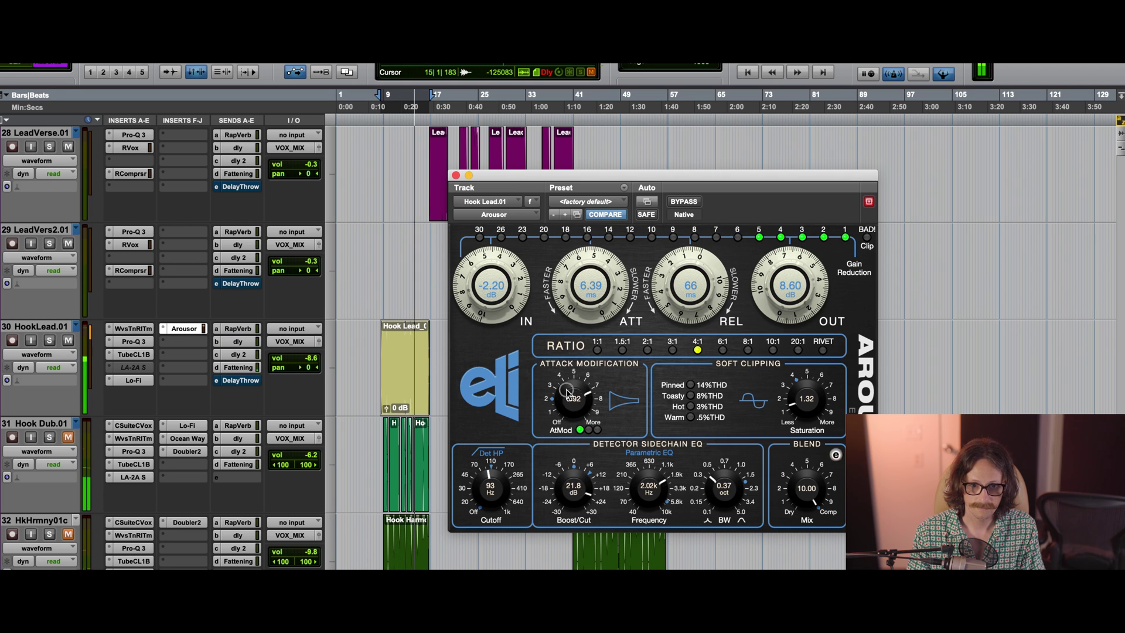
Step: Try attack modification at 4.12 before setting it to 7.04, and lower the sidechain EQ boost to 5.5 dB
{"action": "left_click_drag", "start_coordinate": [573, 401], "coordinate": [564, 441]}
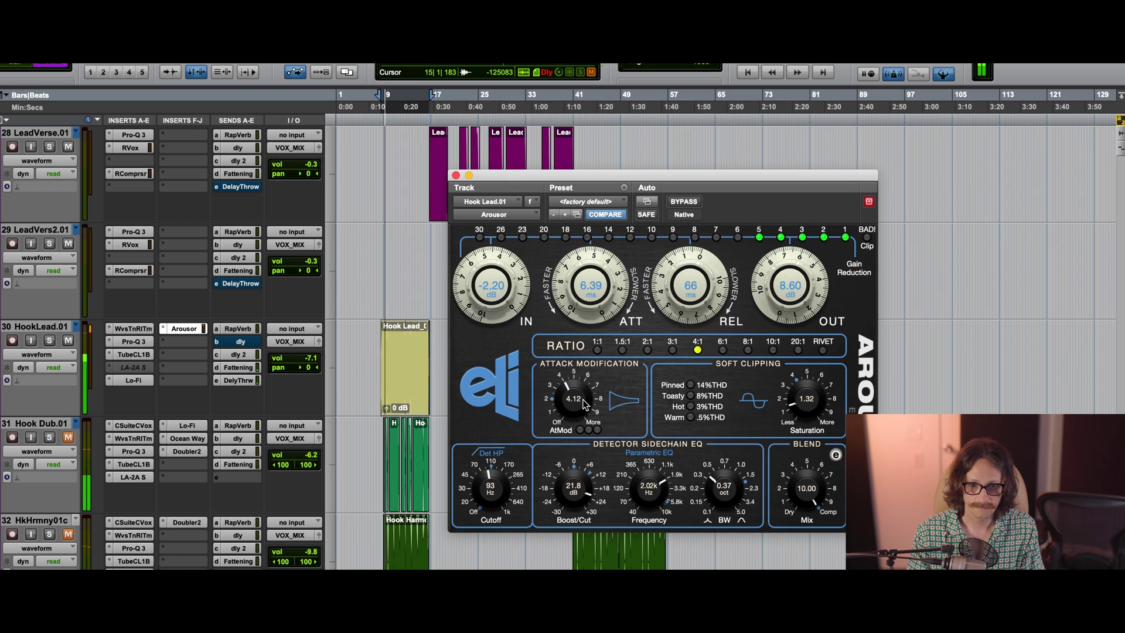
{"action": "left_click_drag", "start_coordinate": [588, 403], "coordinate": [581, 347]}
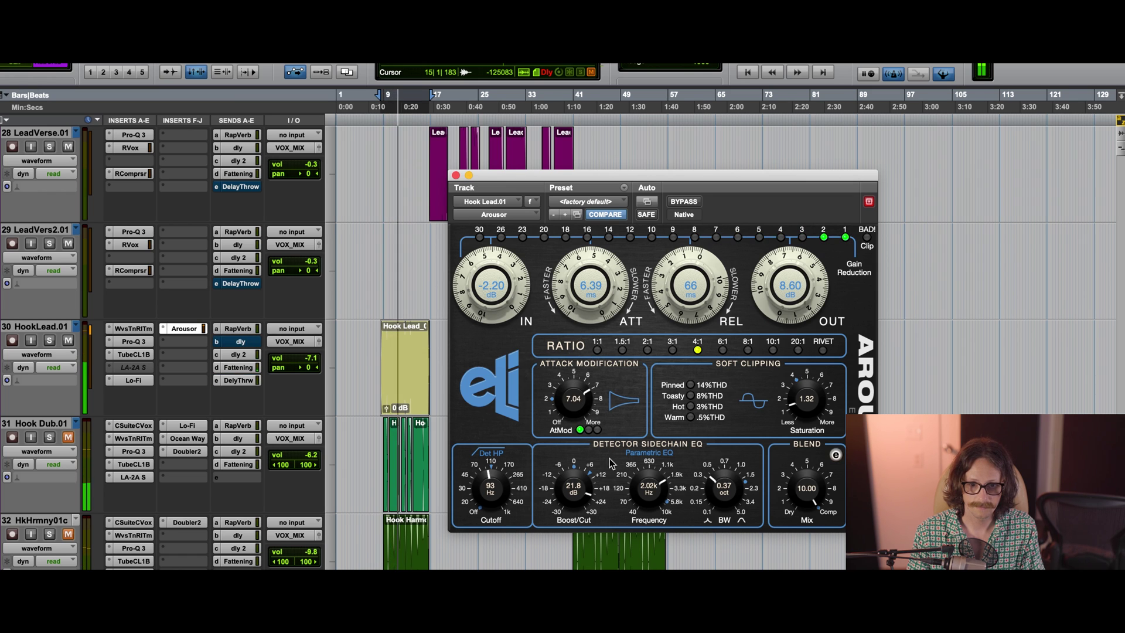
{"action": "left_click_drag", "start_coordinate": [561, 491], "coordinate": [565, 544]}
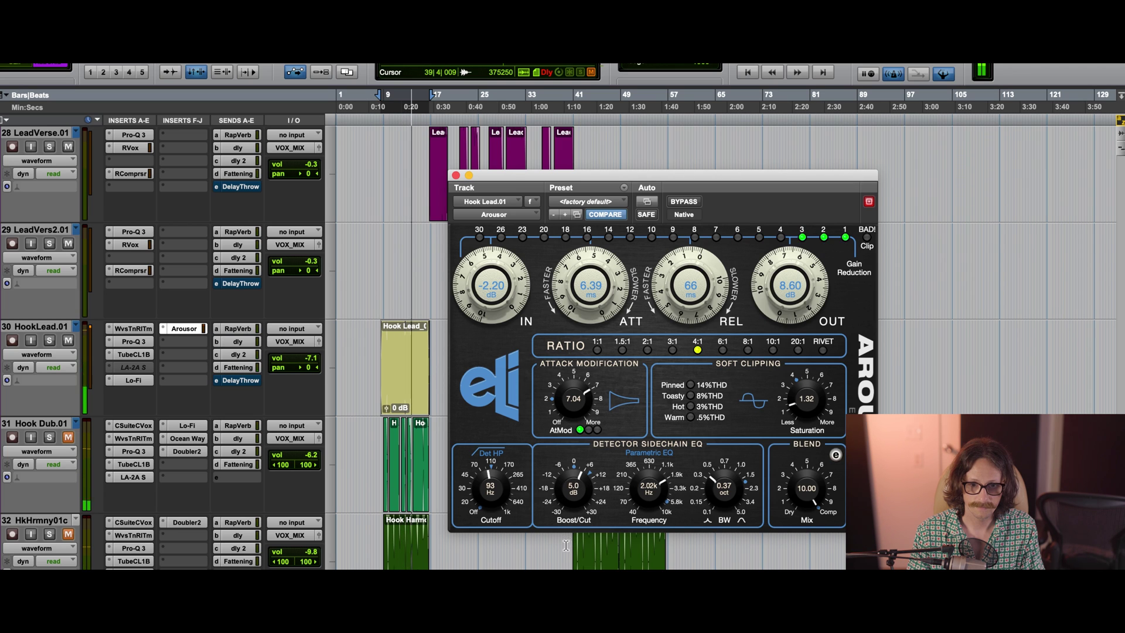
{"action": "mouse_move", "coordinate": [578, 481]}
{"action": "left_mouse_down"}
{"action": "mouse_move", "coordinate": [581, 495]}
{"action": "mouse_move", "coordinate": [576, 482]}
{"action": "left_mouse_up"}
Step: Bypass and re-enable Arousor to compare the vocal, and raise the sidechain EQ boost to 8.1 dB
{"action": "left_click", "coordinate": [683, 202]}
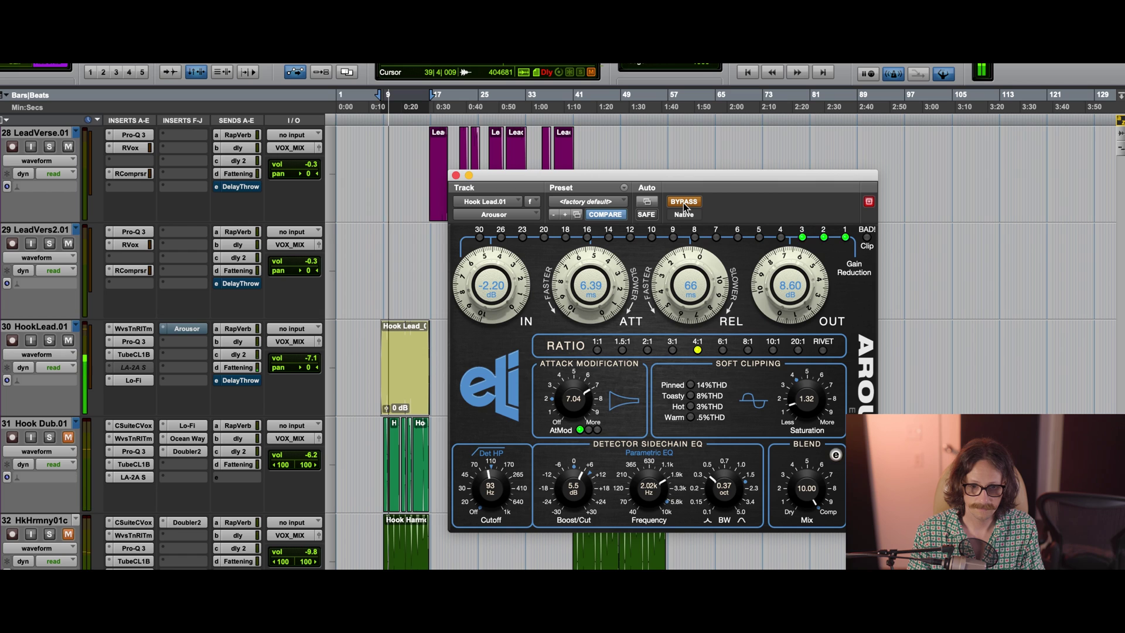
{"action": "left_click", "coordinate": [683, 202]}
{"action": "left_click", "coordinate": [565, 482]}
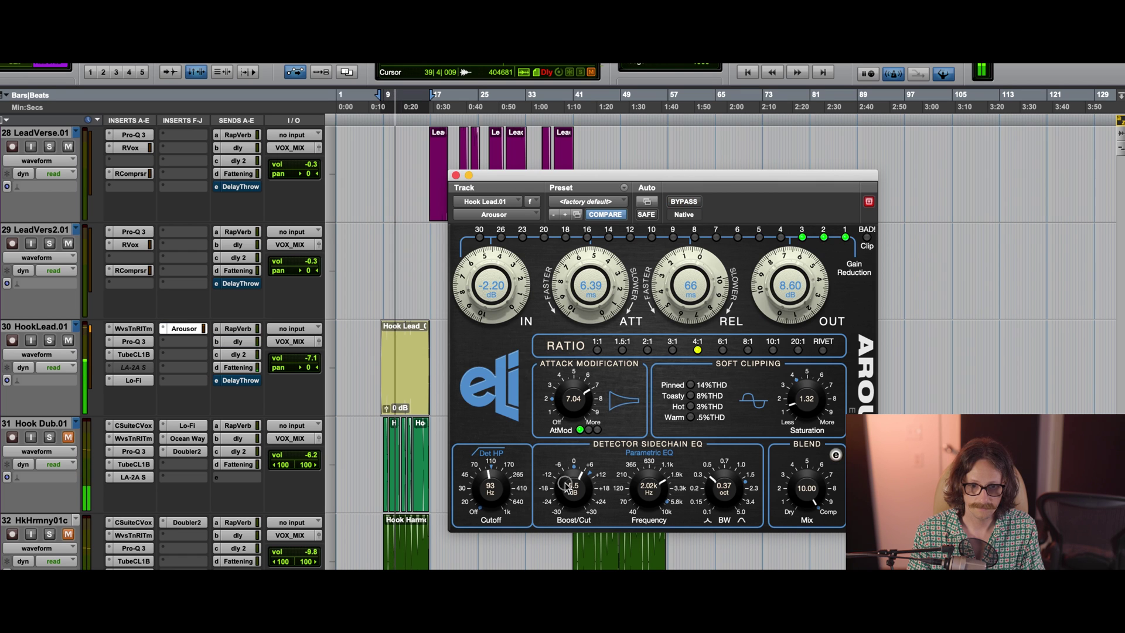
{"action": "left_click_drag", "start_coordinate": [566, 479], "coordinate": [565, 475]}
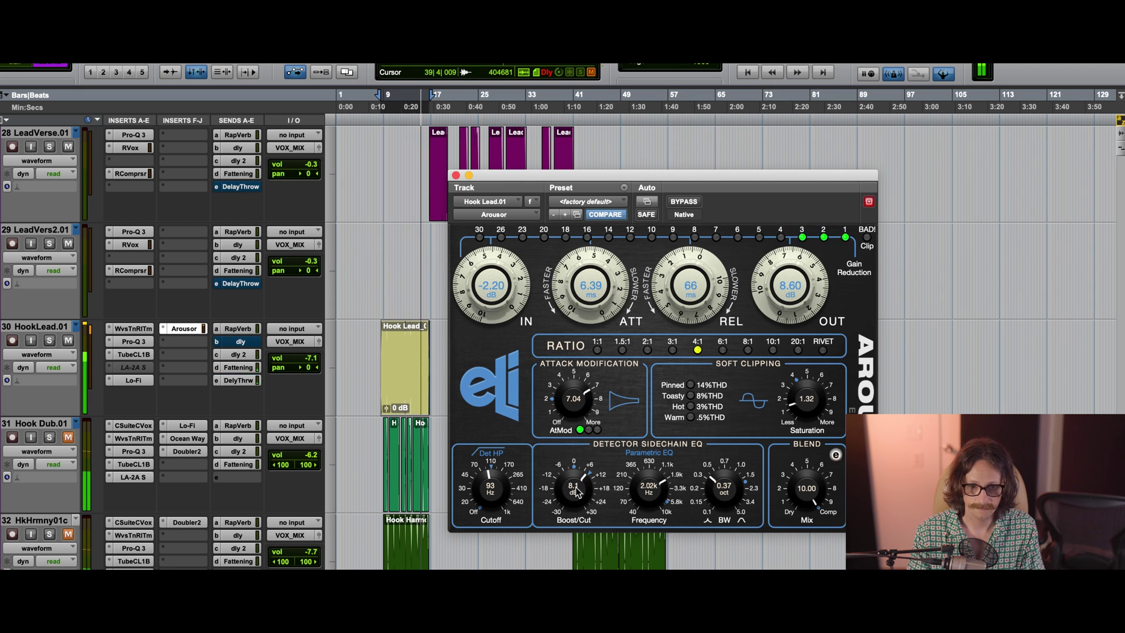
Step: Try sidechain EQ gains of -16.1 and 21.4 dB, settle on a 14.4 dB boost at 2.31 kHz, and stop playback
{"action": "left_click_drag", "start_coordinate": [576, 491], "coordinate": [570, 530]}
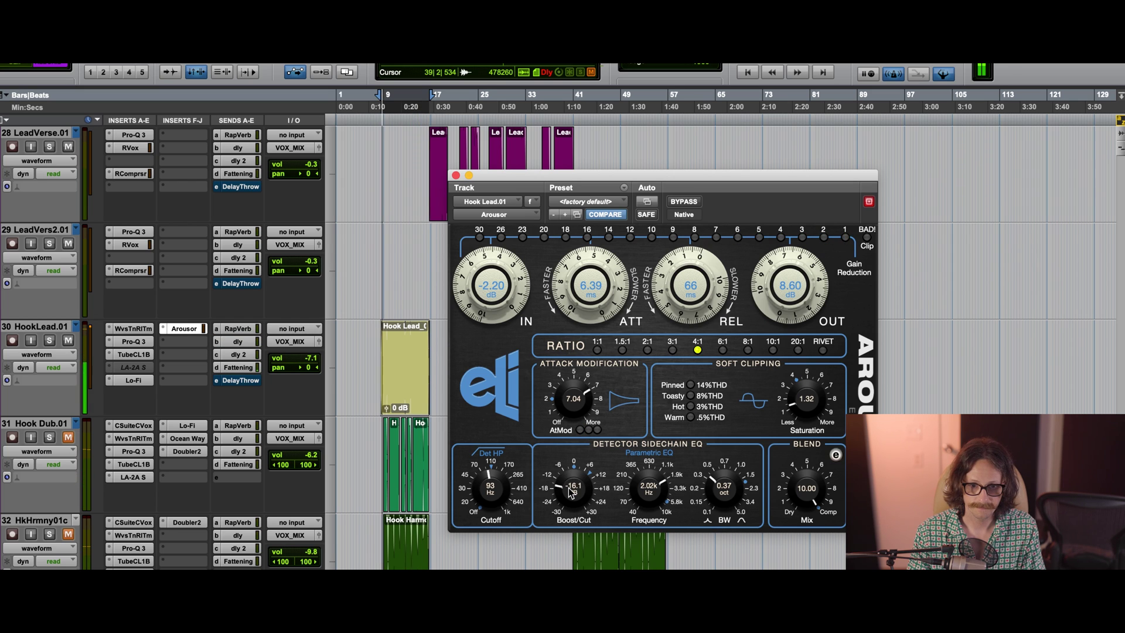
{"action": "left_click_drag", "start_coordinate": [568, 487], "coordinate": [588, 474]}
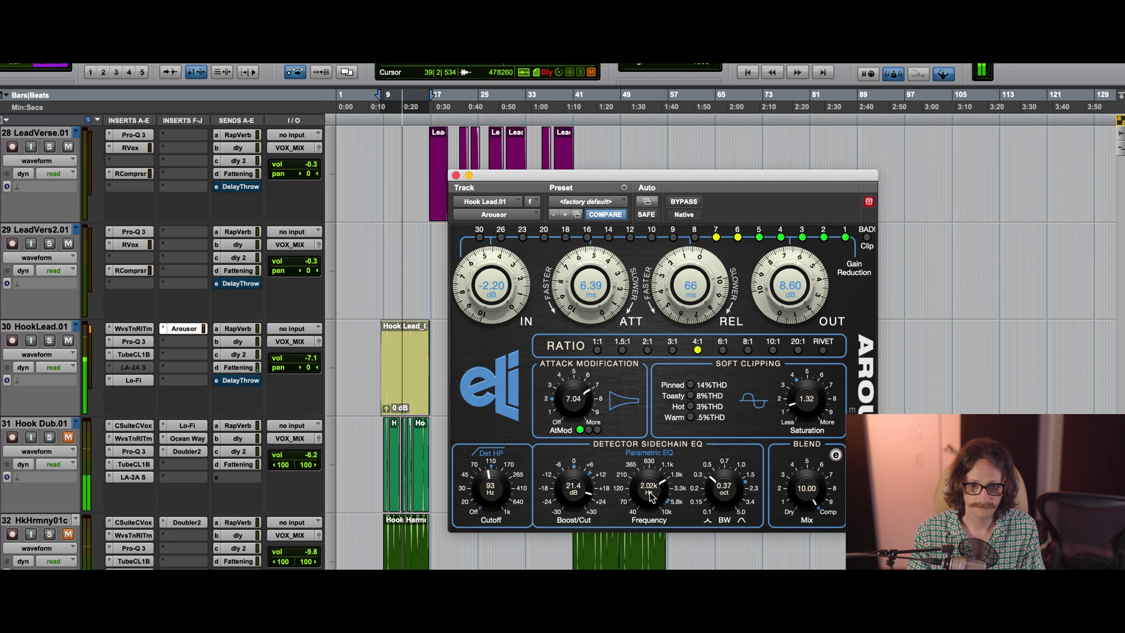
{"action": "left_click_drag", "start_coordinate": [655, 502], "coordinate": [648, 486]}
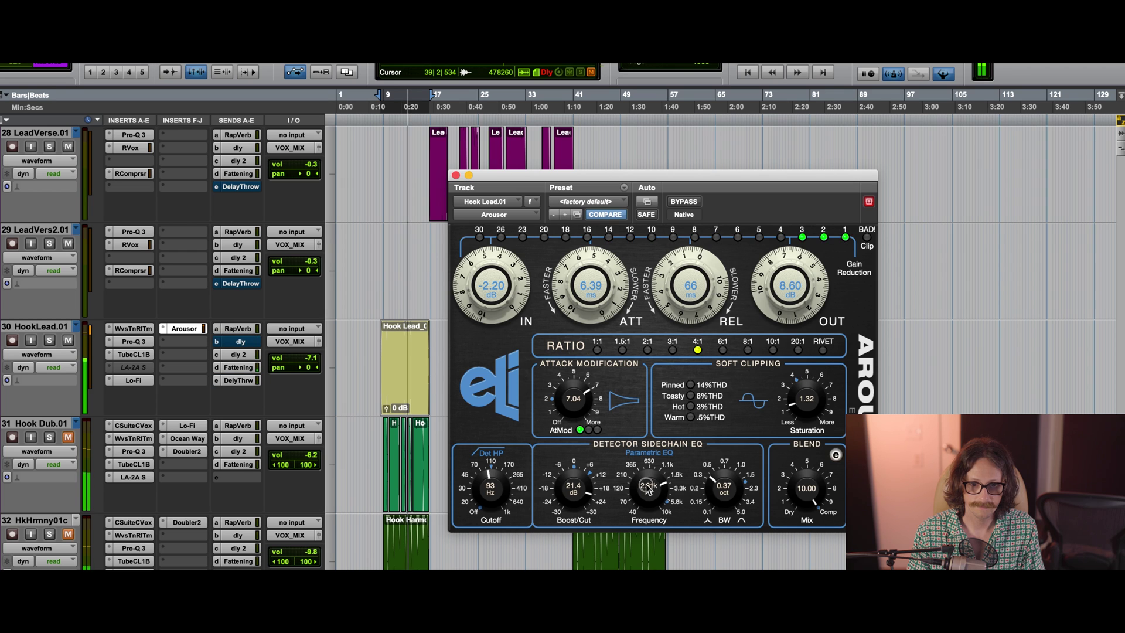
{"action": "left_click_drag", "start_coordinate": [572, 486], "coordinate": [573, 501]}
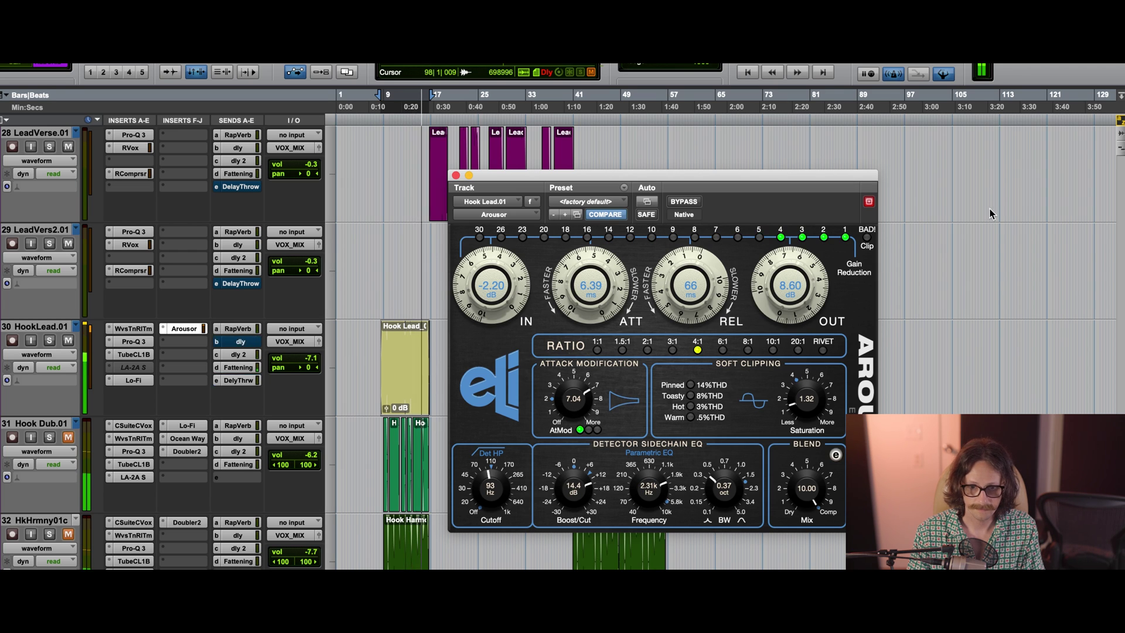
{"action": "key", "text": "space"}
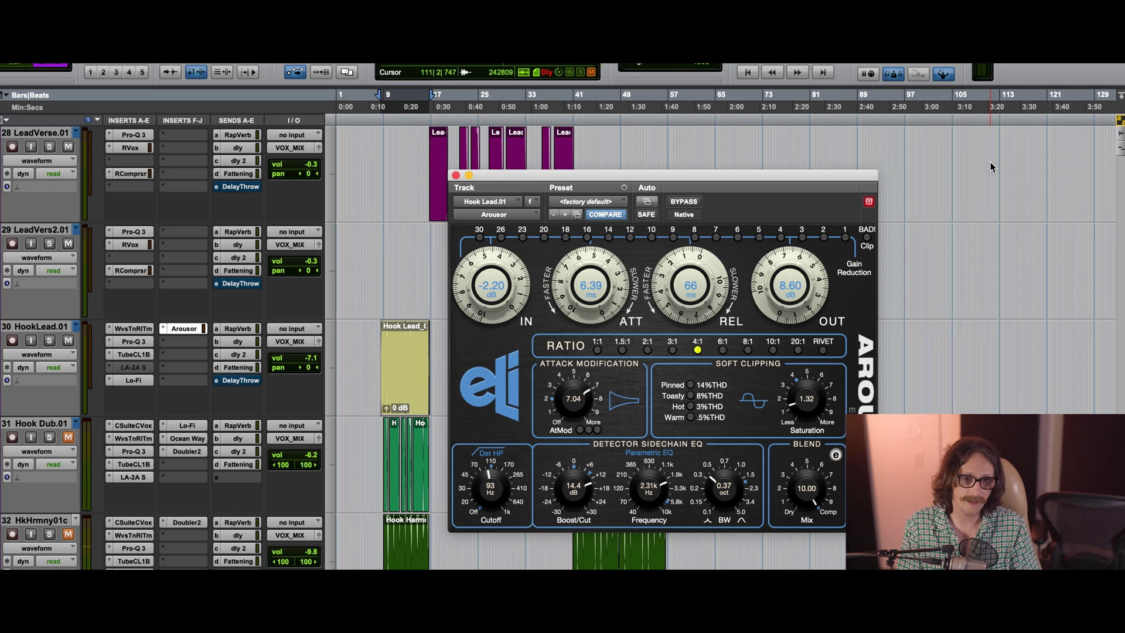